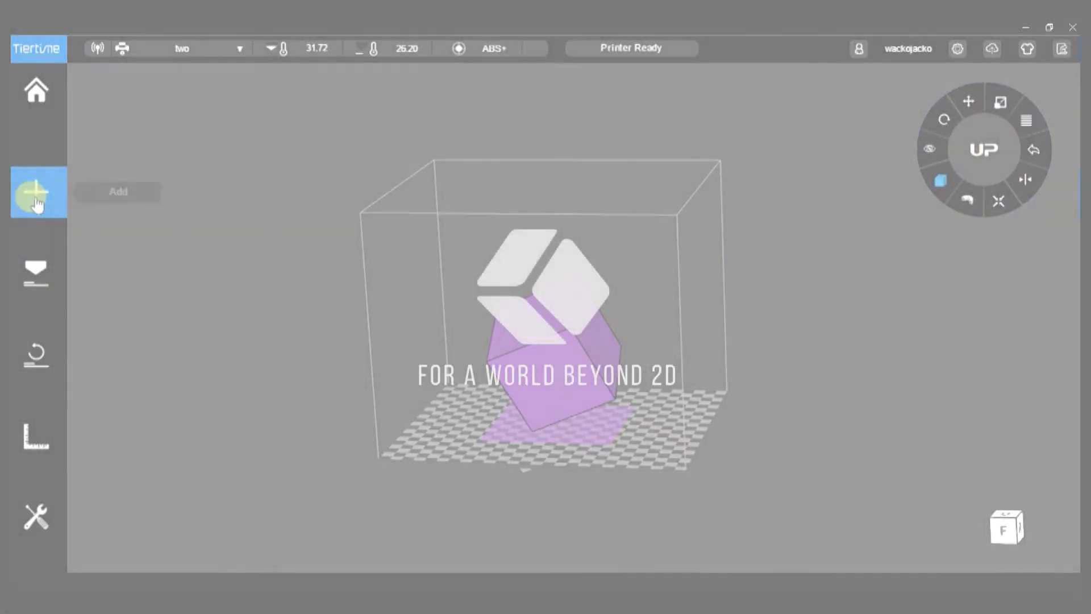
pyautogui.click(35, 192)
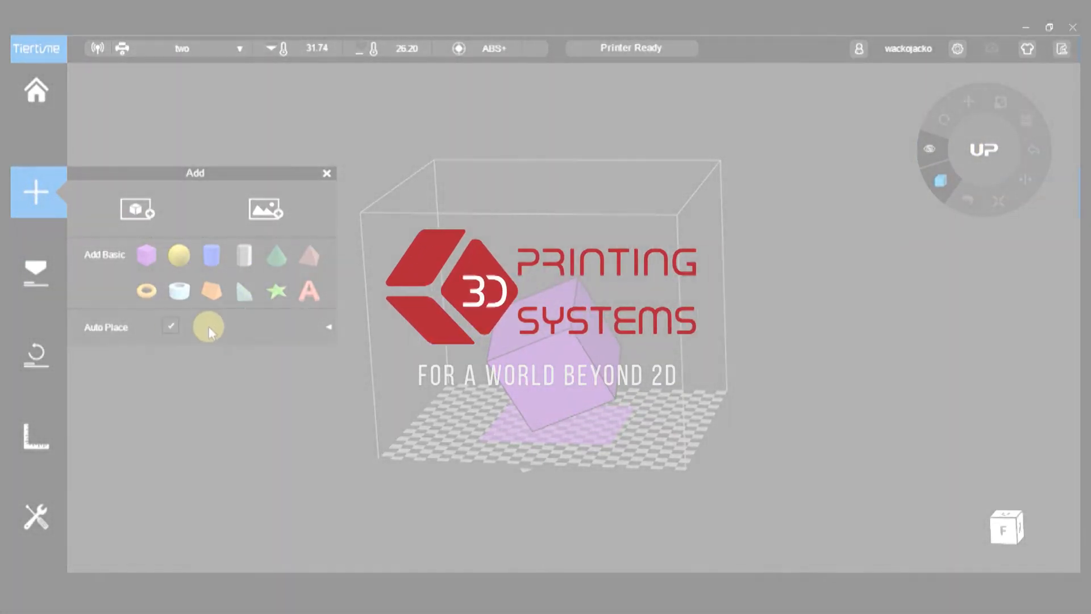
pyautogui.click(210, 290)
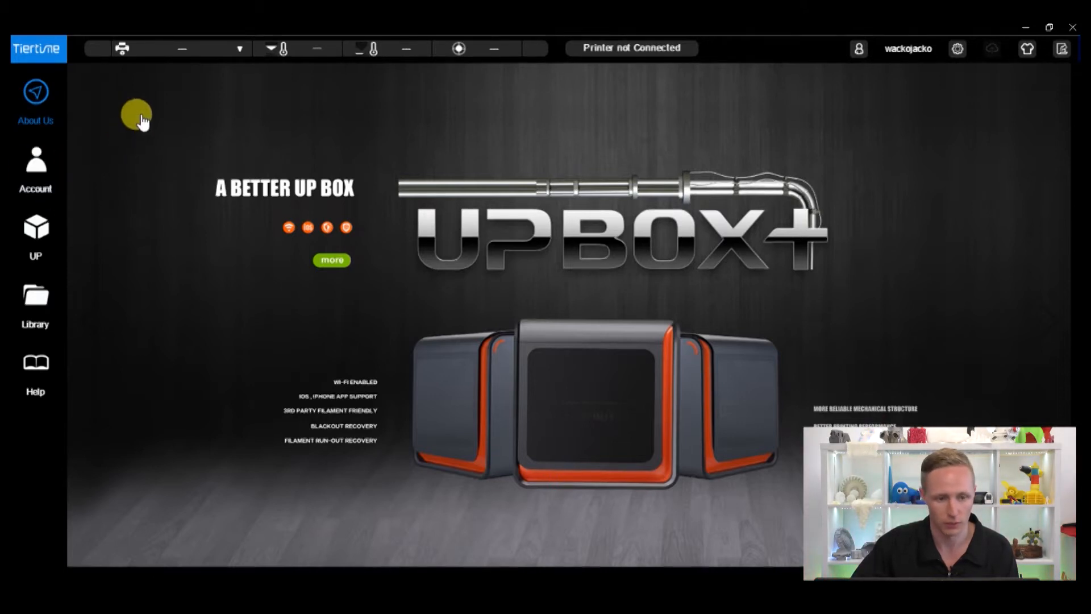
# Step: Enter the UP model workspace and connect to the printer named "two"
pyautogui.click(28, 228)
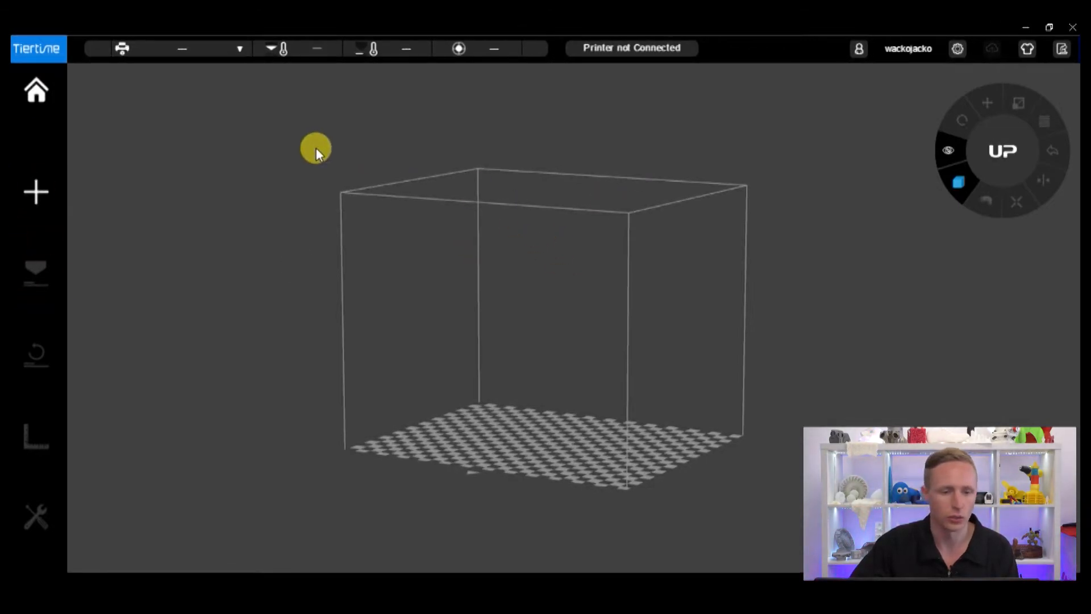
pyautogui.click(241, 49)
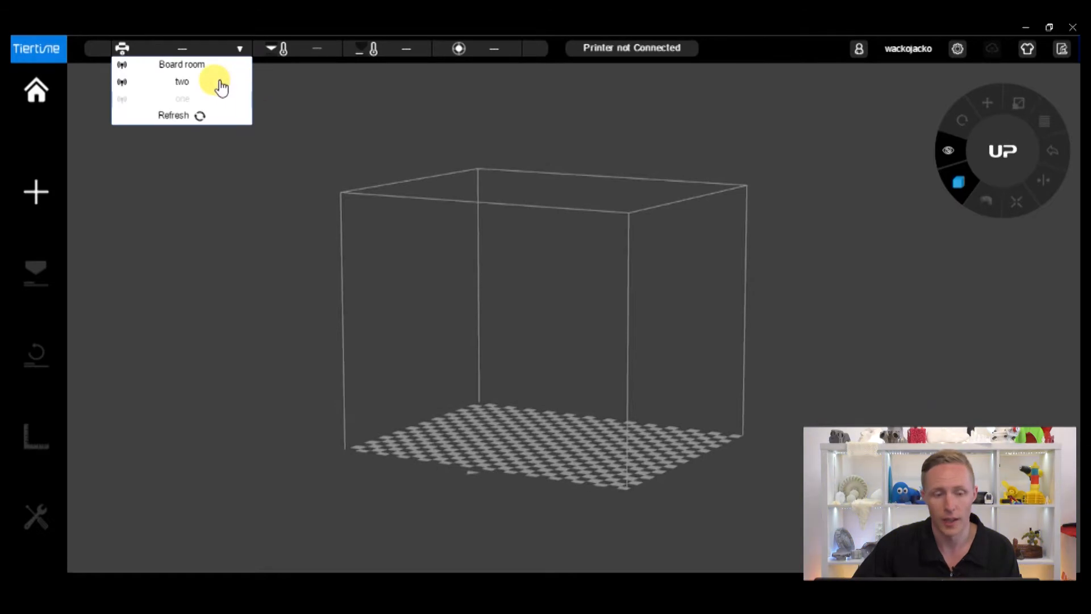
pyautogui.click(188, 89)
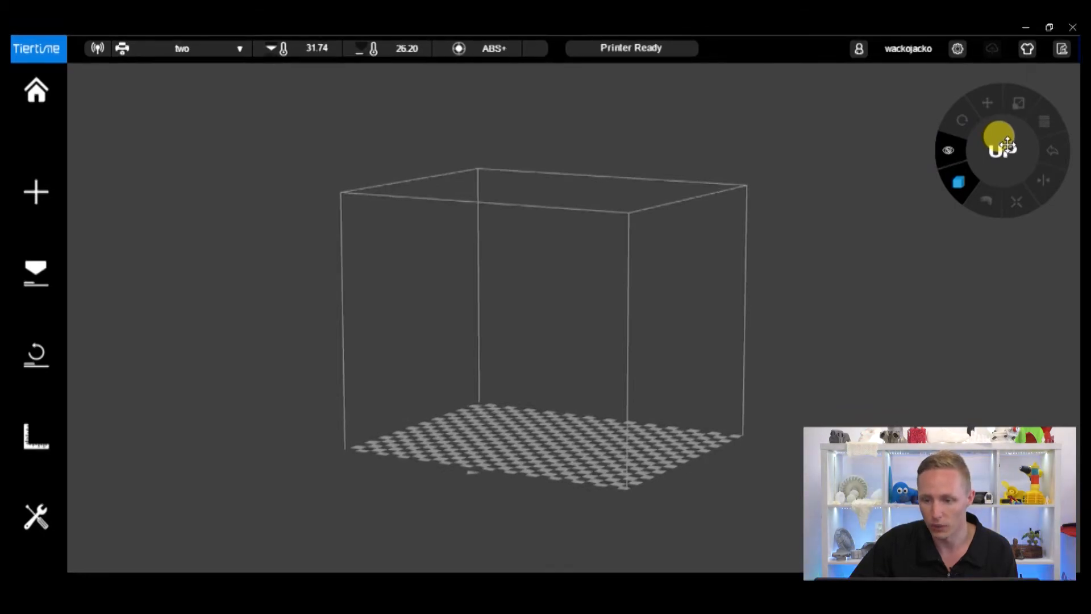
# Step: Try docking the tool wheel as a horizontal bar and as a vertical bar, and restore its wheel form
pyautogui.moveTo(1009, 145); pyautogui.dragTo(445, 61)
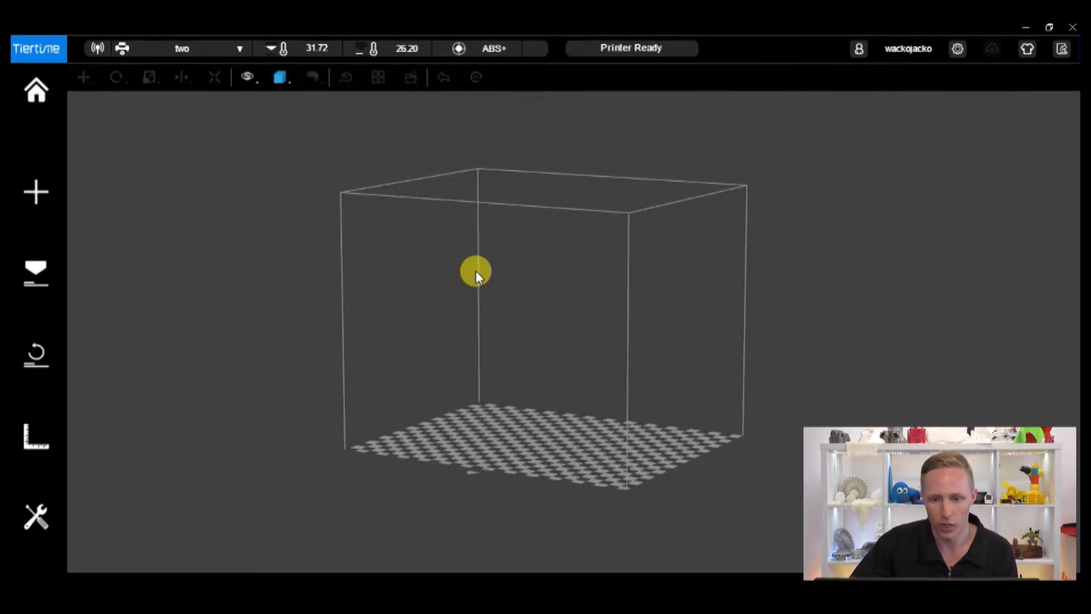
pyautogui.moveTo(624, 84); pyautogui.dragTo(1069, 255)
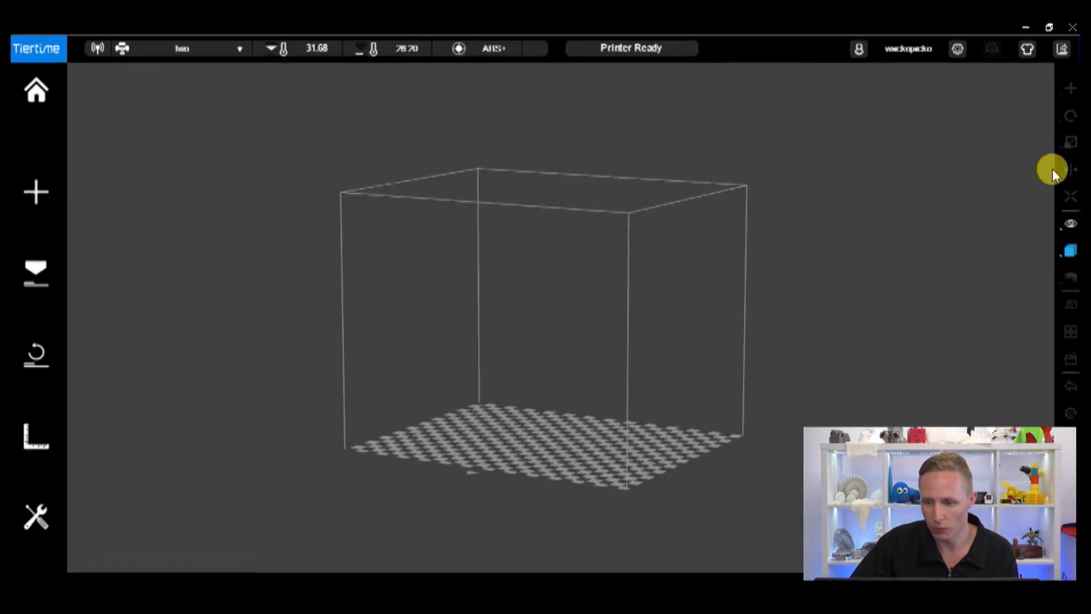
pyautogui.moveTo(1068, 500); pyautogui.dragTo(540, 605)
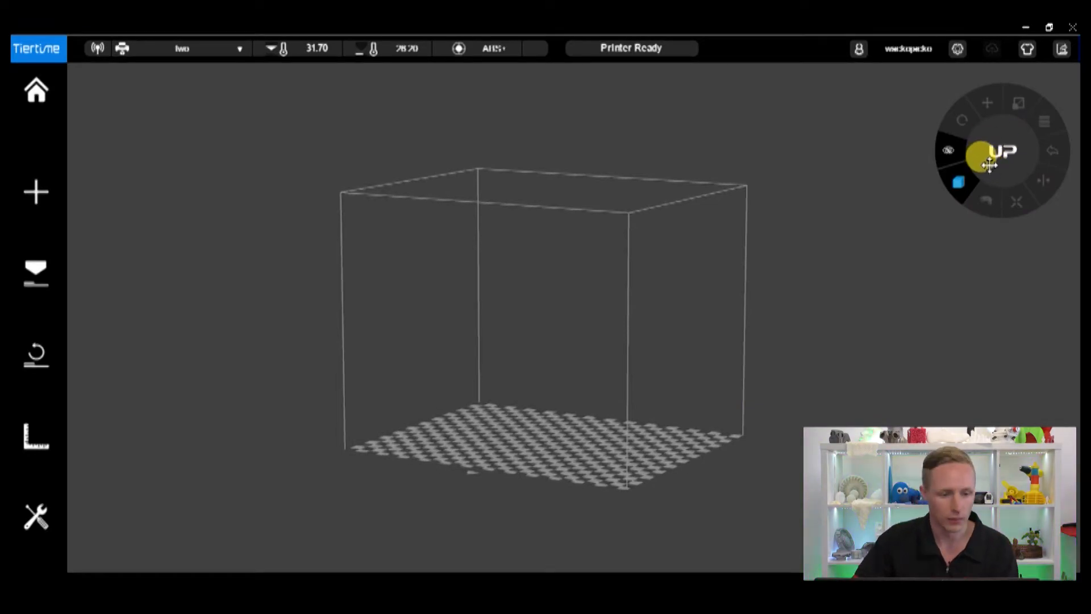
# Step: Add a basic cube to the empty build platform and bring up its editable dimensions
pyautogui.click(55, 197)
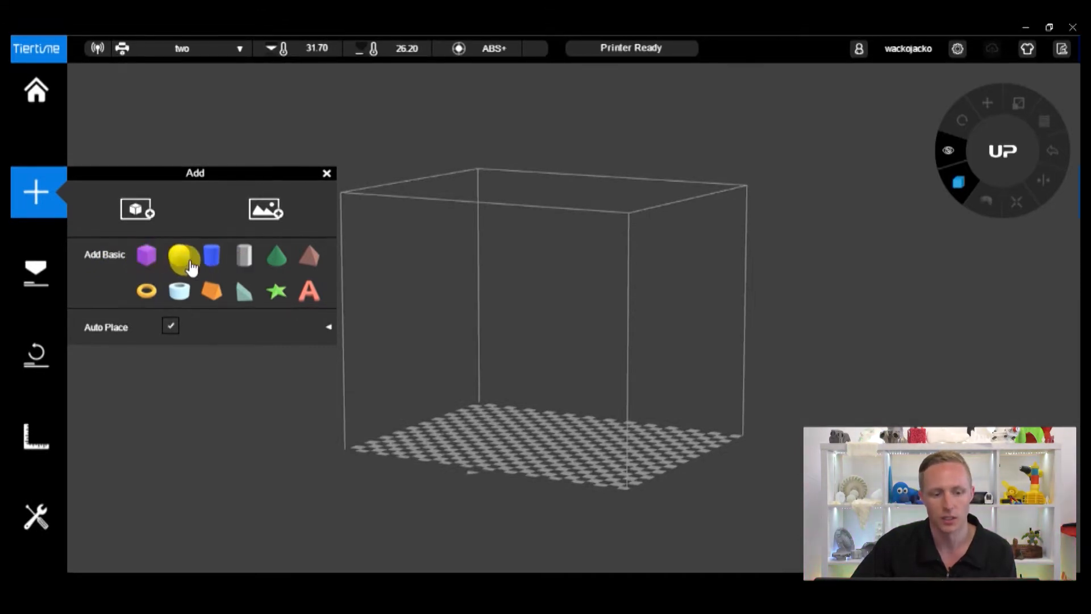
pyautogui.click(153, 261)
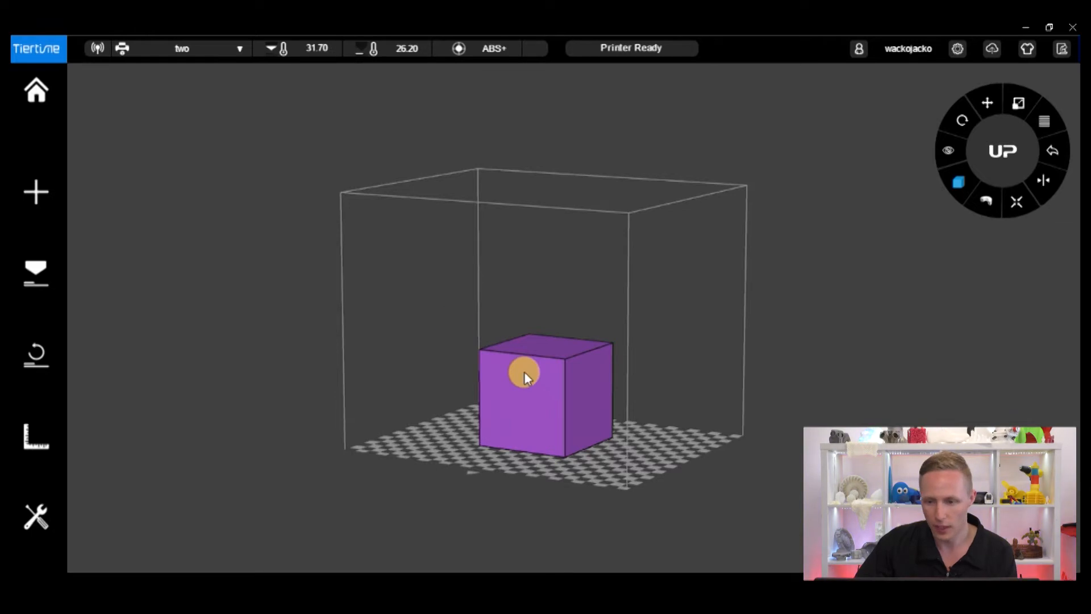
pyautogui.click(554, 369)
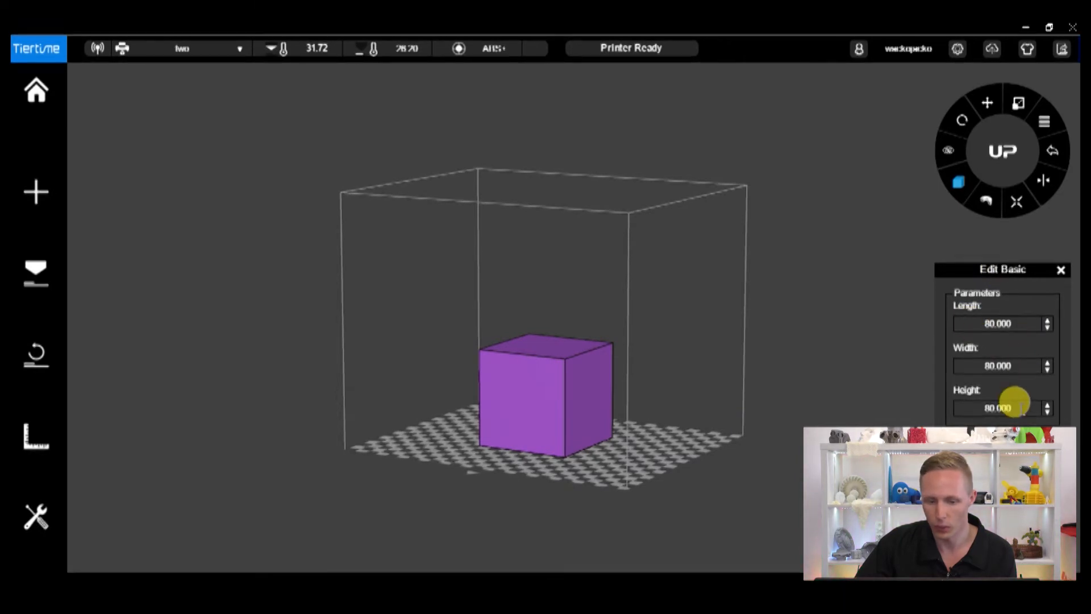
# Step: Unlock the scaling proportions and set the cube's height parameter to 100
pyautogui.press('BackSpace')
pyautogui.write('1')
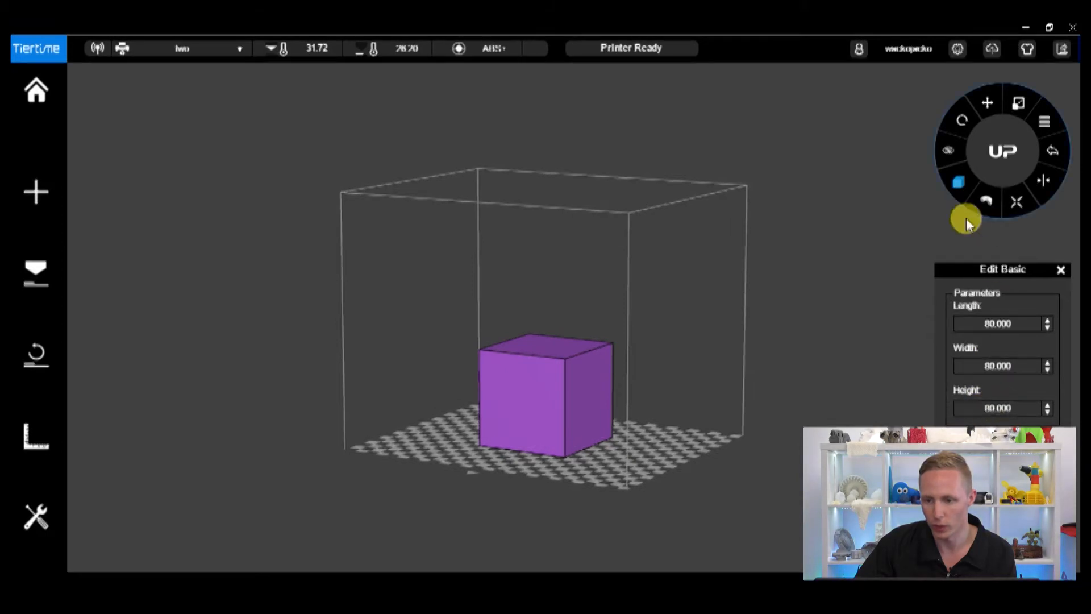
pyautogui.click(1020, 105)
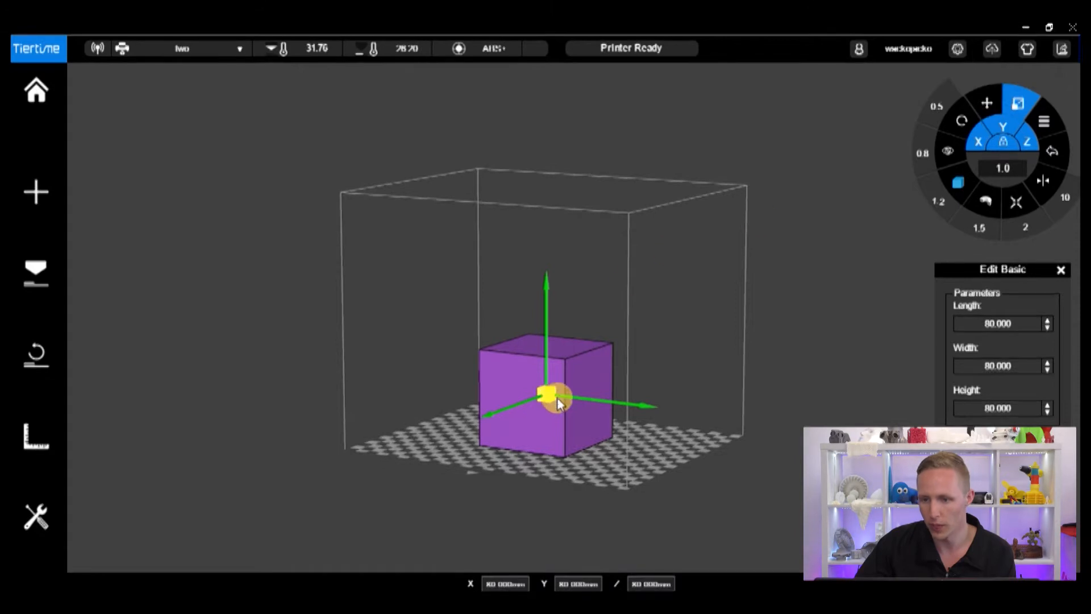
pyautogui.click(1002, 148)
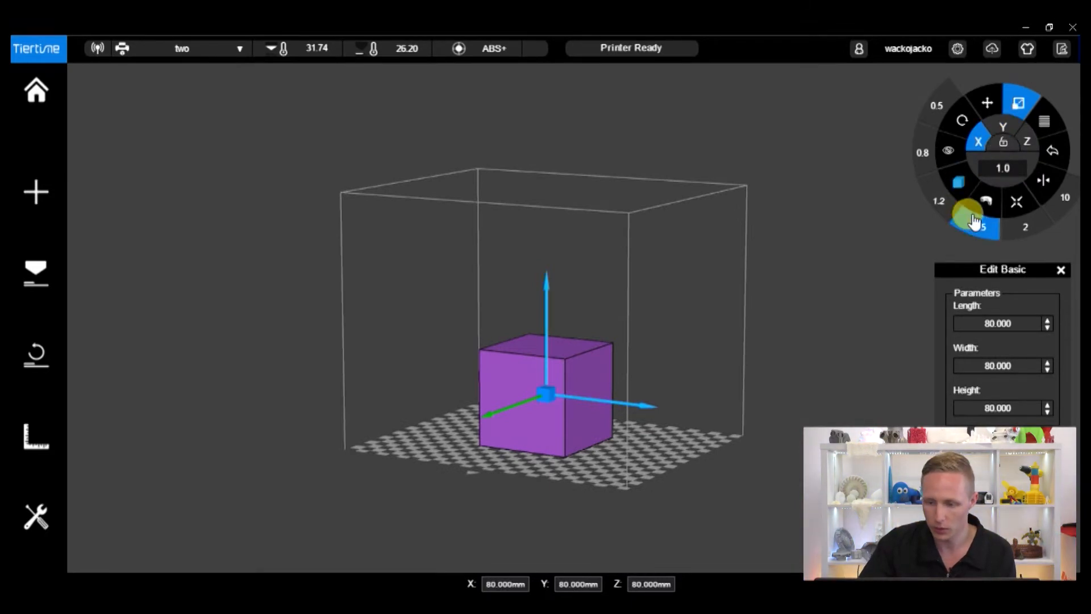
pyautogui.click(1017, 406)
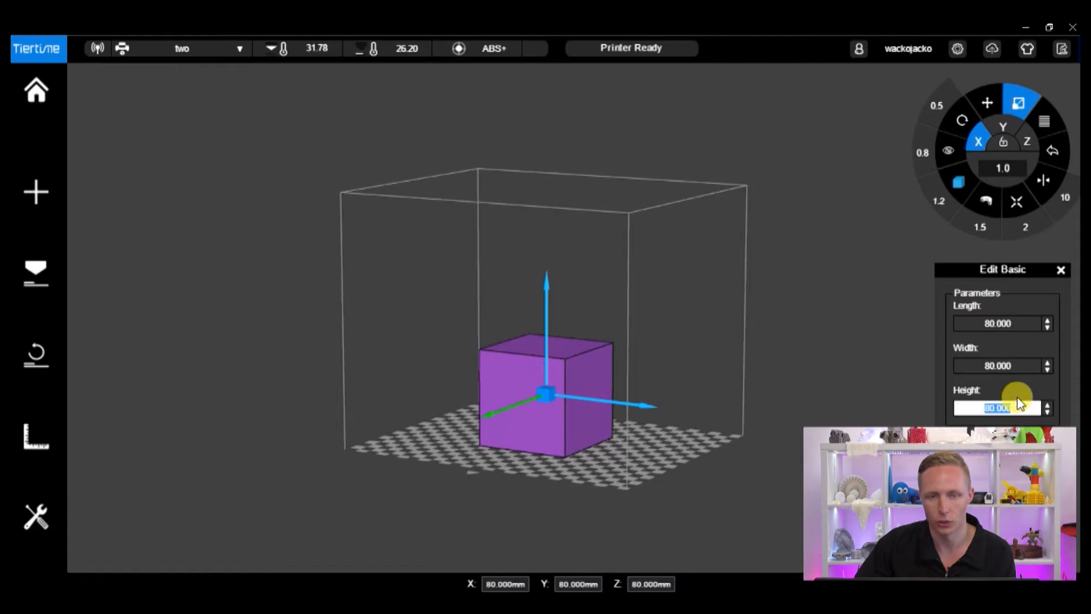
pyautogui.write('100')
pyautogui.press('Return')
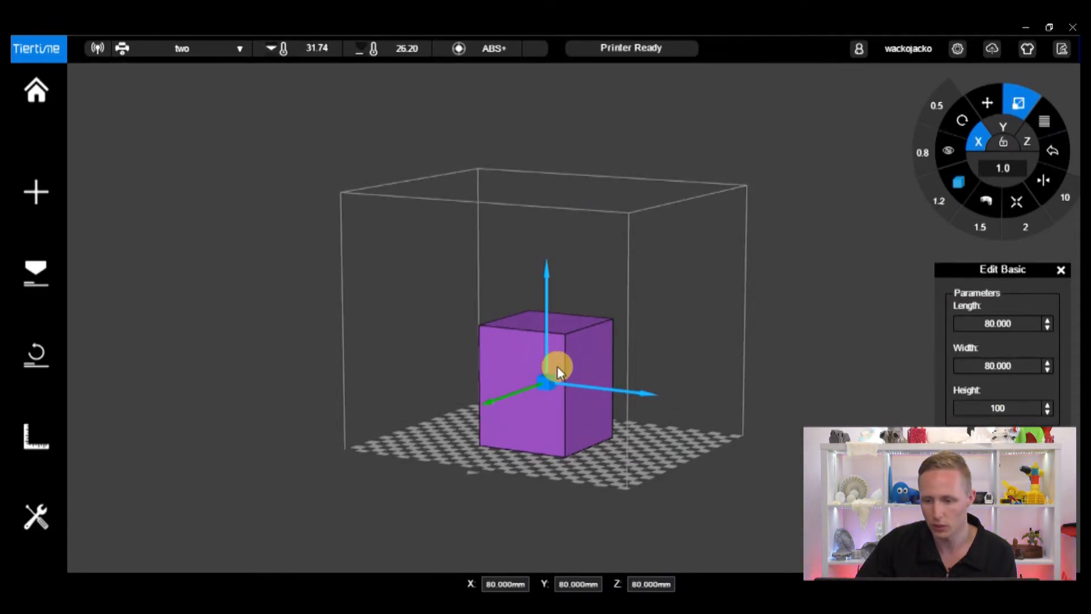
# Step: Lock the scaling proportions and set the cube's height parameter to 150
pyautogui.click(1001, 149)
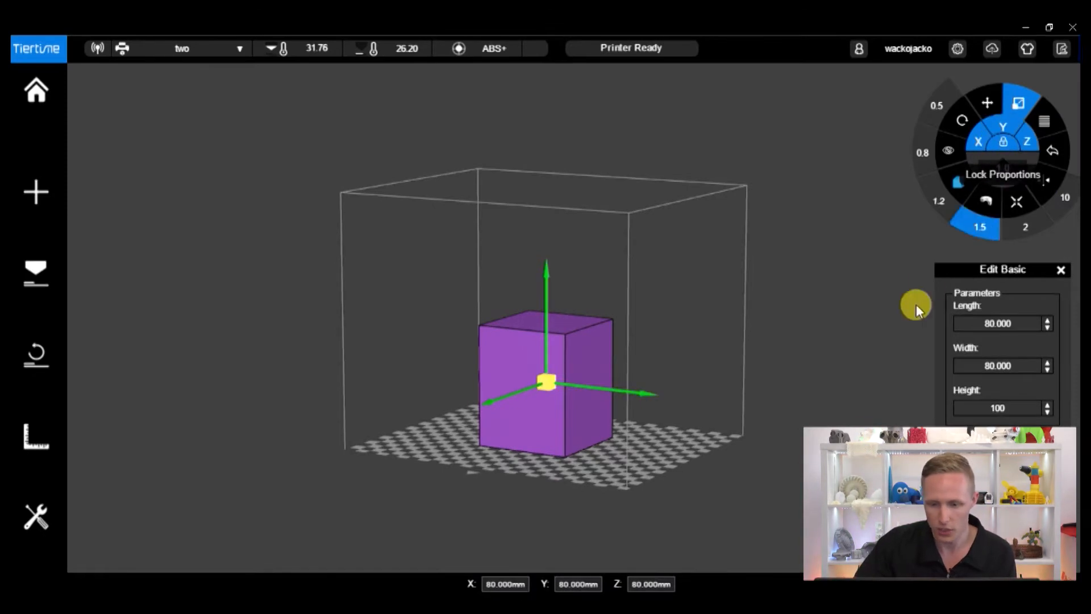
pyautogui.doubleClick(1021, 408)
pyautogui.write('150')
pyautogui.press('Return')
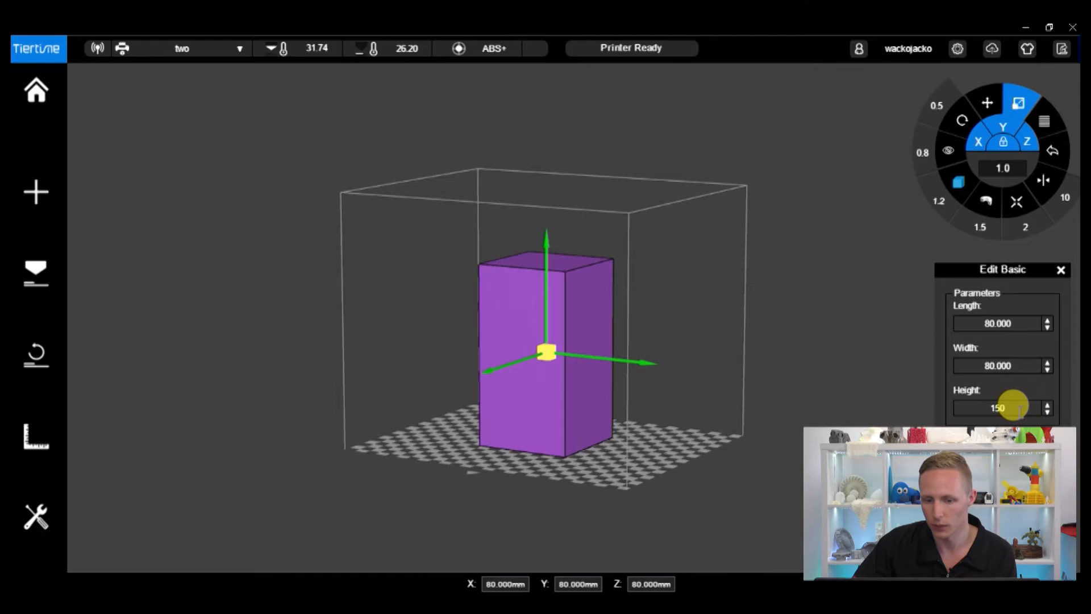
pyautogui.click(1003, 142)
pyautogui.click(1003, 142)
pyautogui.click(1005, 408)
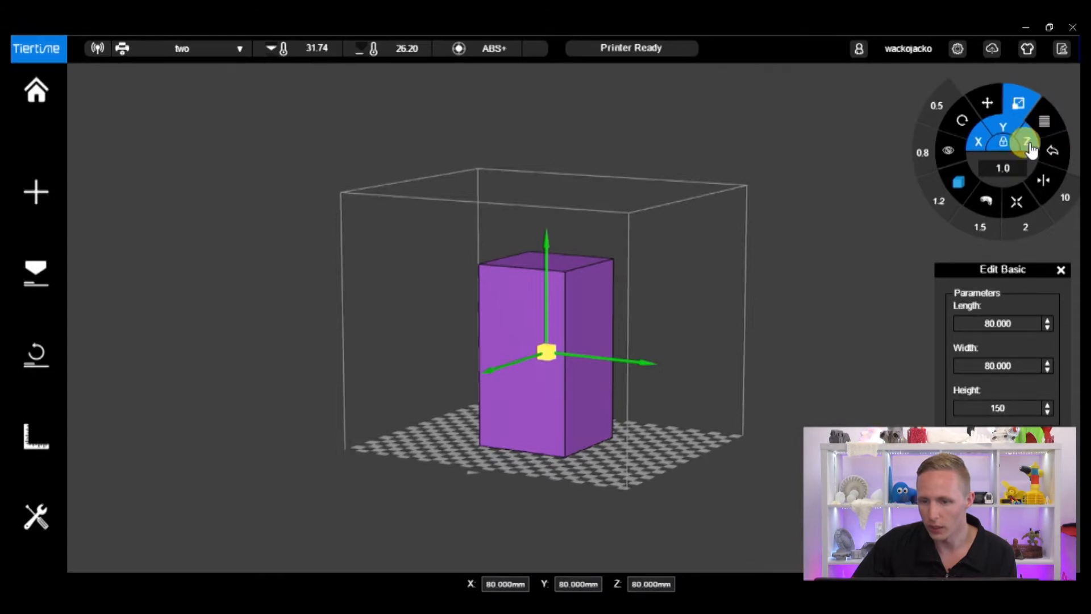
# Step: Reset the cube to its original dimensions and activate the Scale tool
pyautogui.click(1047, 126)
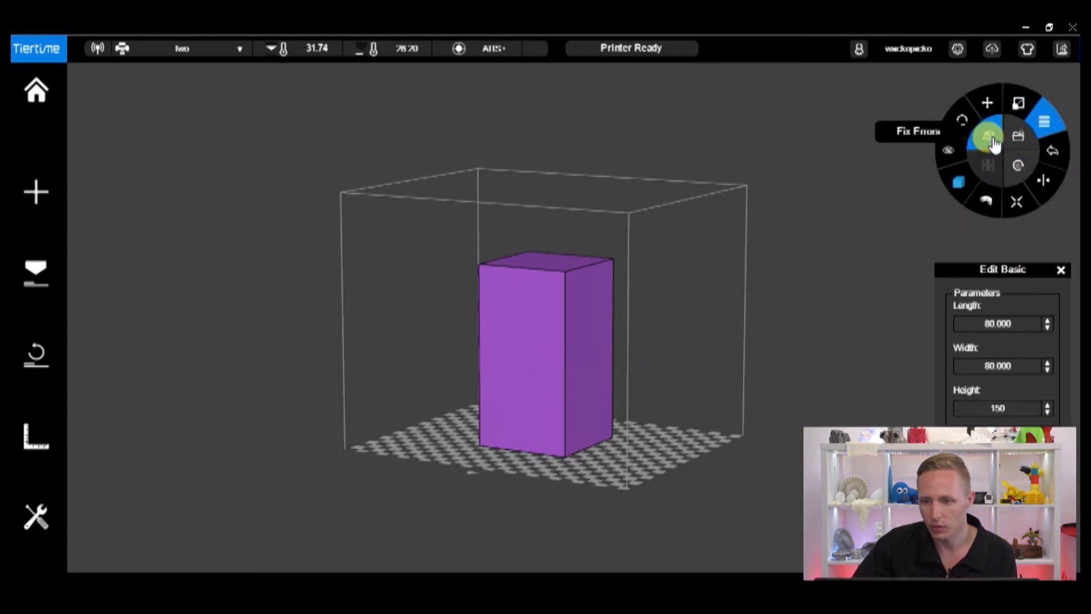
pyautogui.click(1011, 171)
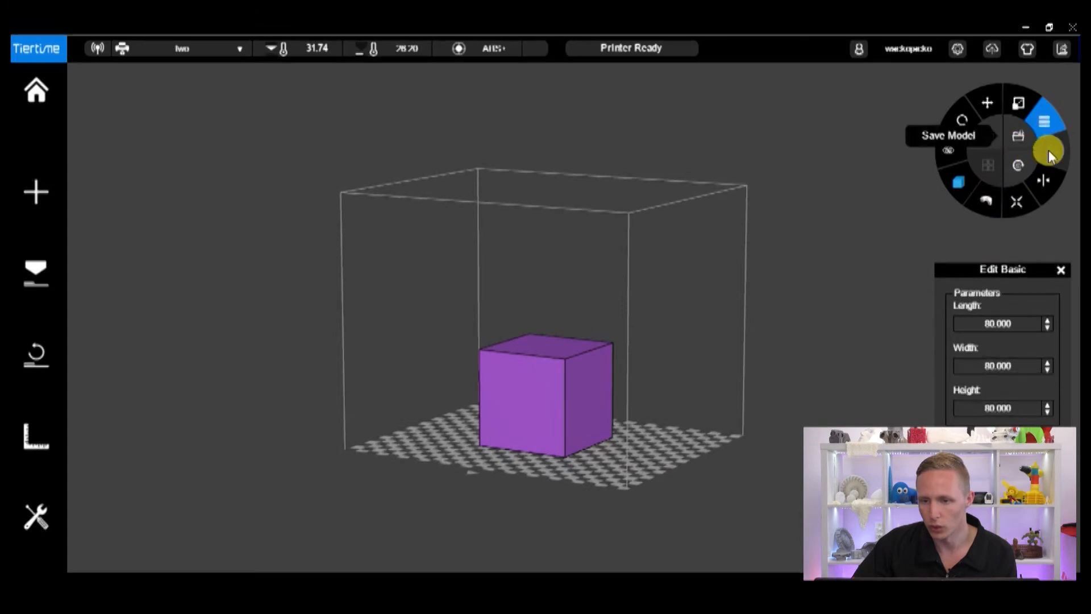
pyautogui.click(1017, 103)
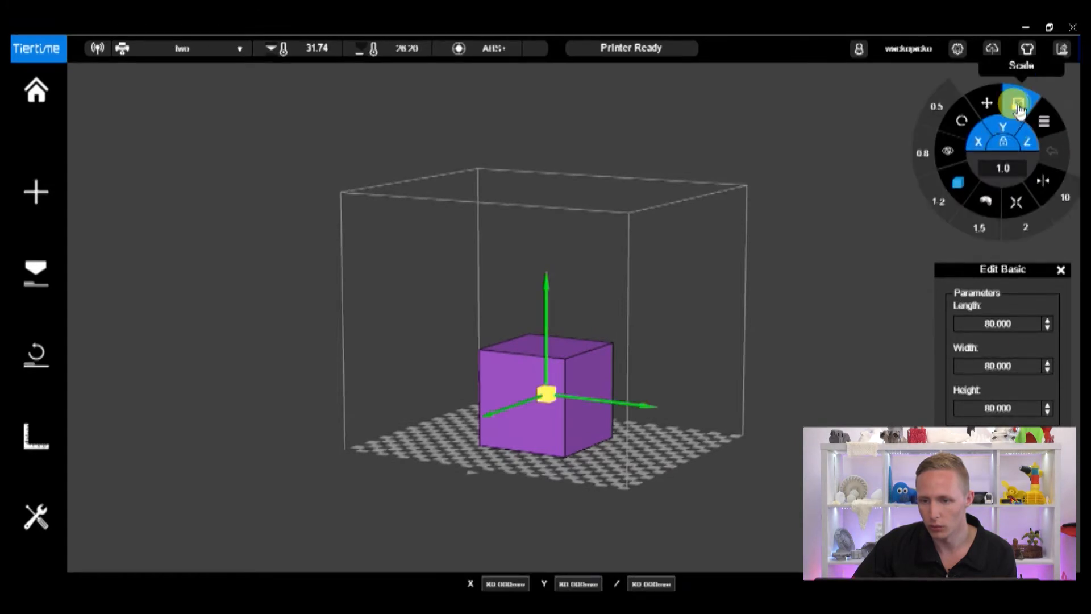
# Step: Rotate the cube freehand about the Y axis and the X axis so that it stands tilted
pyautogui.click(962, 122)
pyautogui.moveTo(530, 310); pyautogui.dragTo(484, 353)
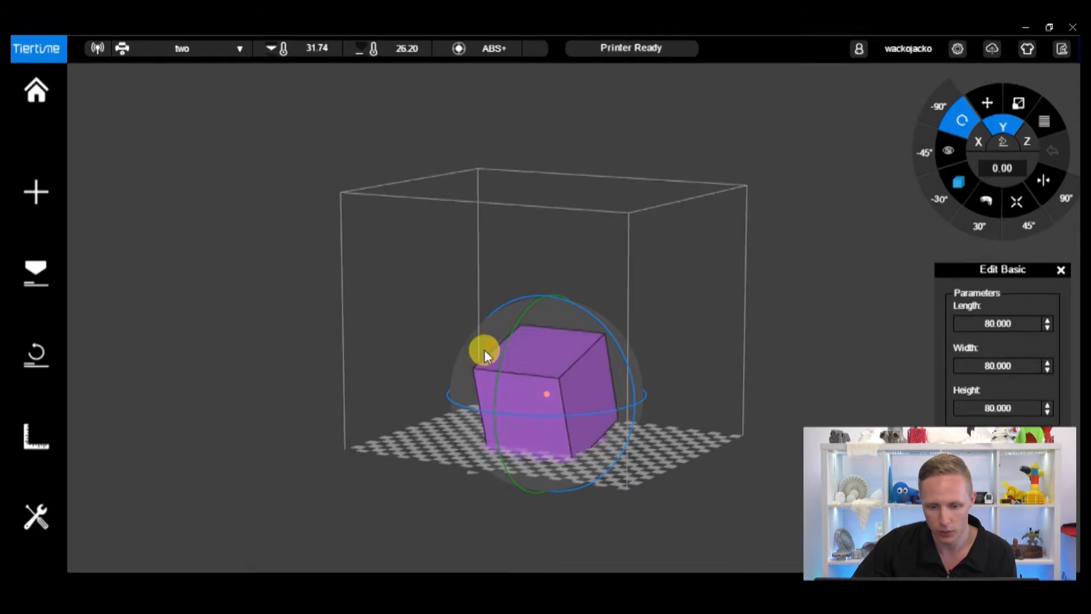
pyautogui.click(536, 297)
pyautogui.moveTo(537, 294); pyautogui.dragTo(573, 497)
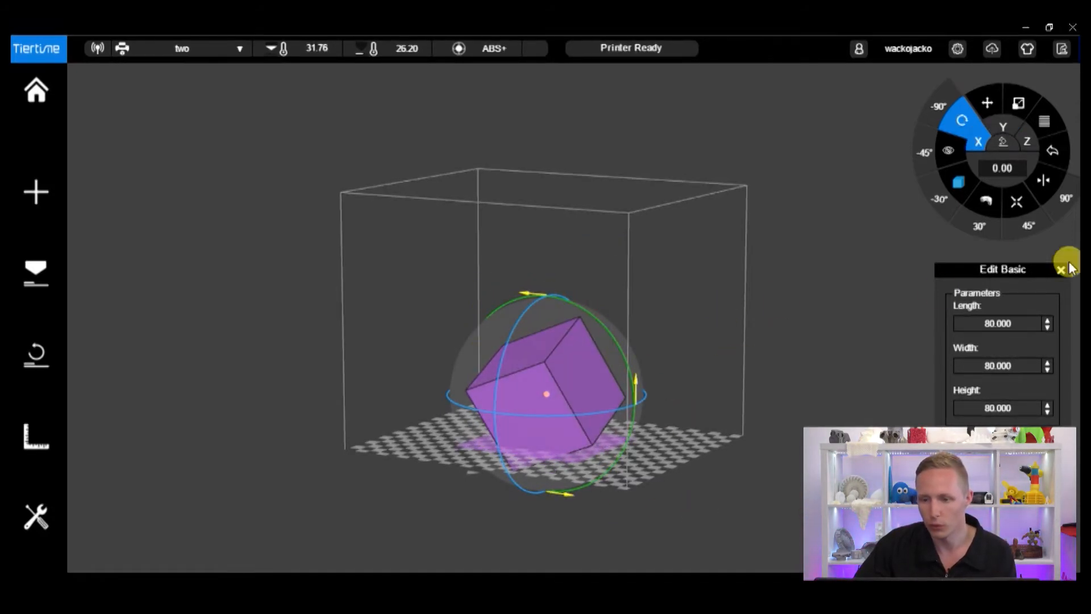
# Step: Inspect the tilted cube in the default perspective, left and top views, and return to the perspective view
pyautogui.click(949, 152)
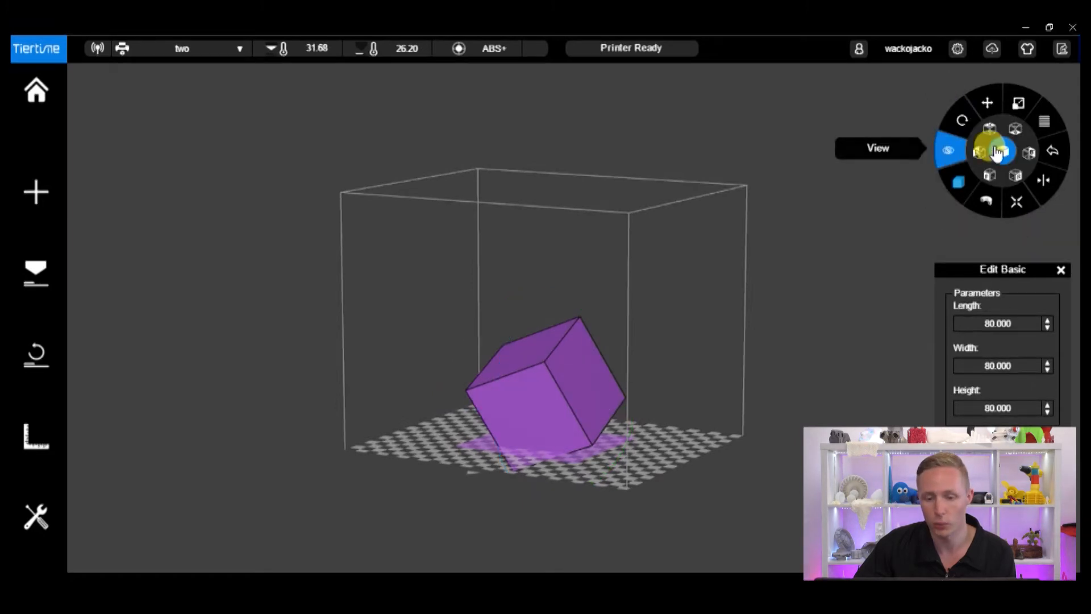
pyautogui.click(997, 153)
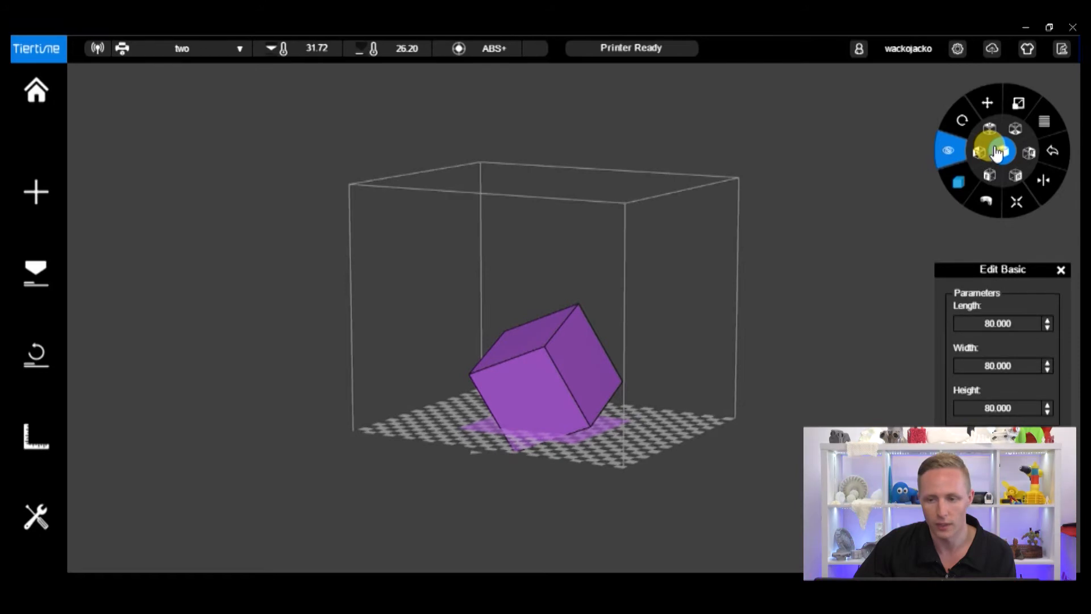
pyautogui.click(984, 148)
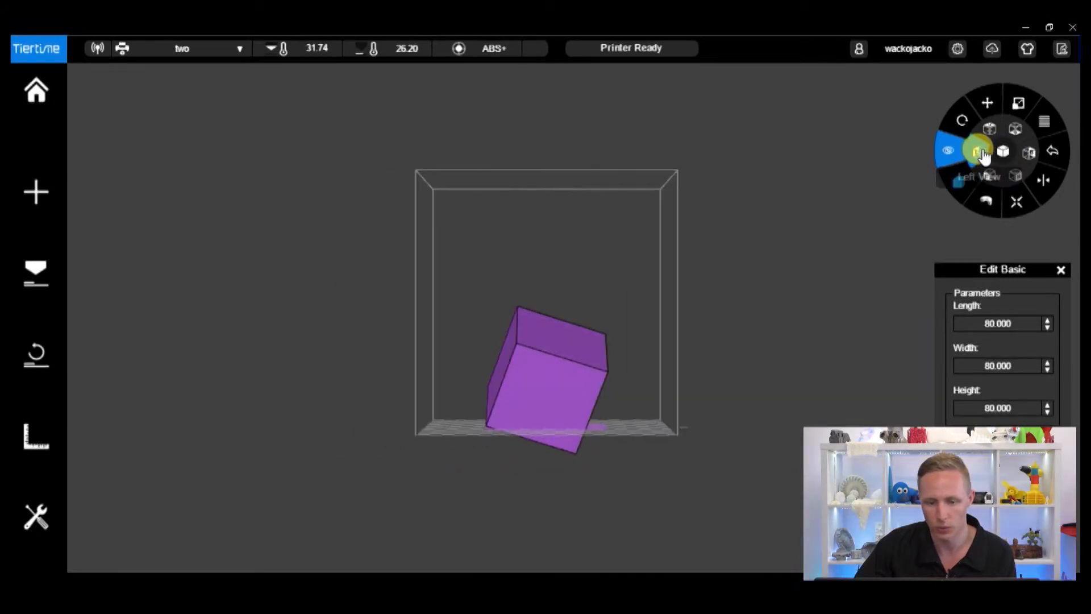
pyautogui.click(989, 134)
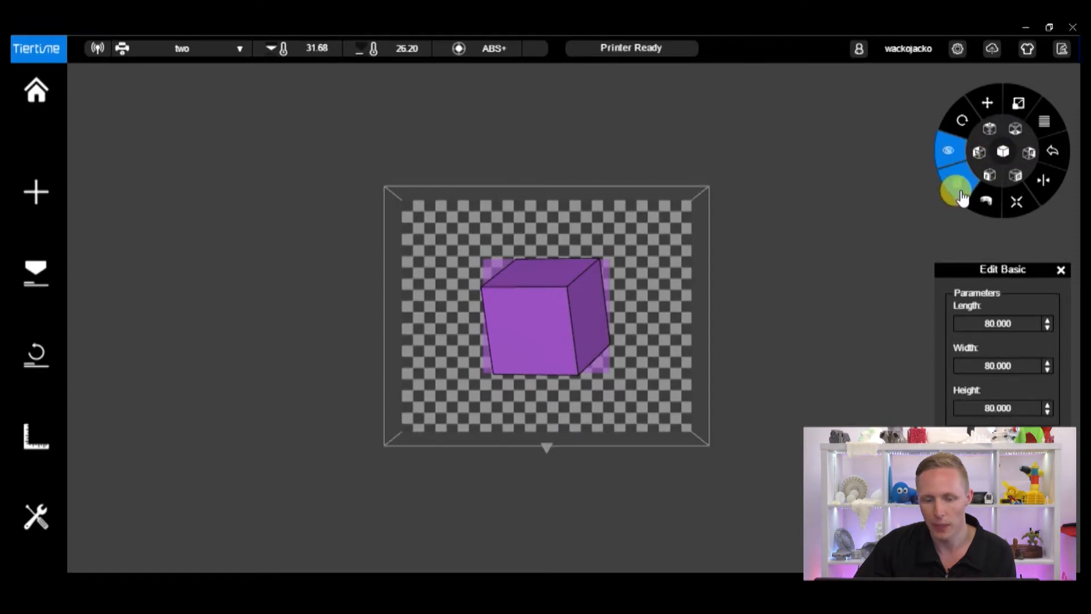
pyautogui.click(958, 190)
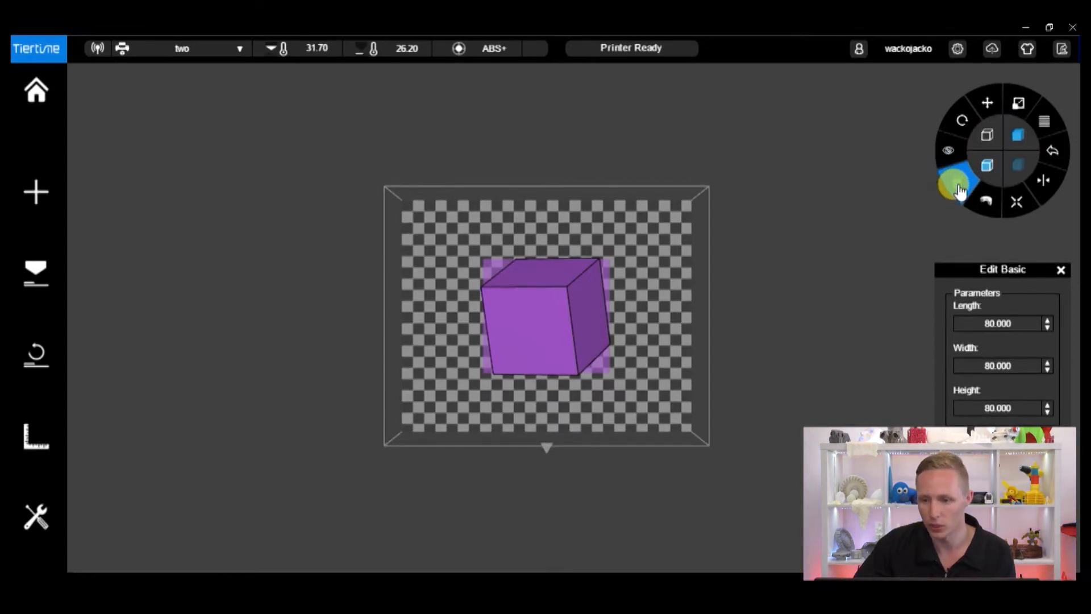
pyautogui.click(951, 153)
pyautogui.click(1002, 152)
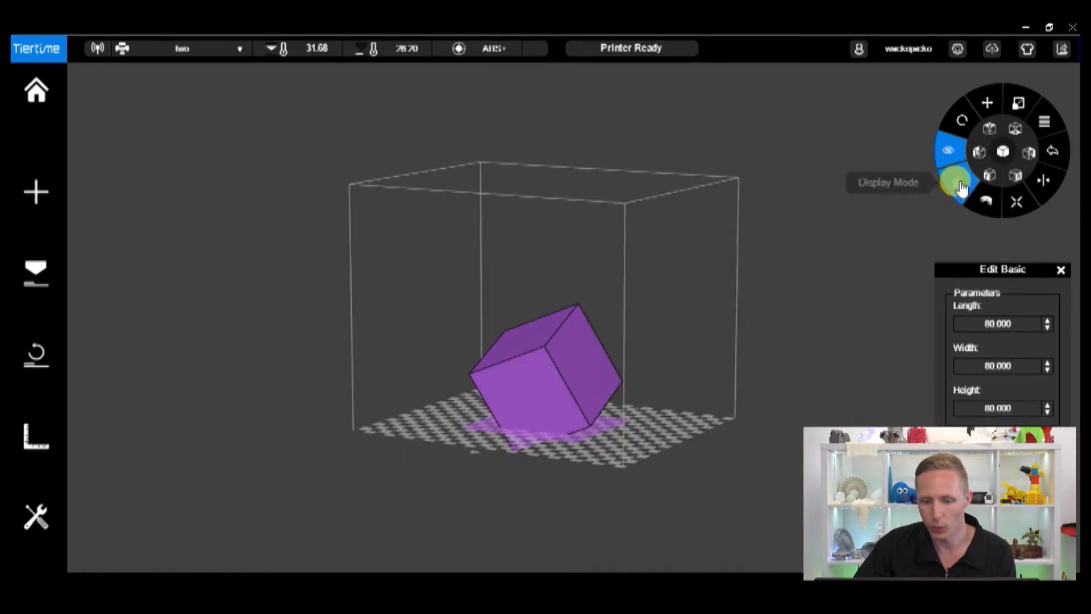
# Step: Compare the wireframe and transparent display modes on the cube, and set the display to Solid and Wireframe
pyautogui.click(960, 187)
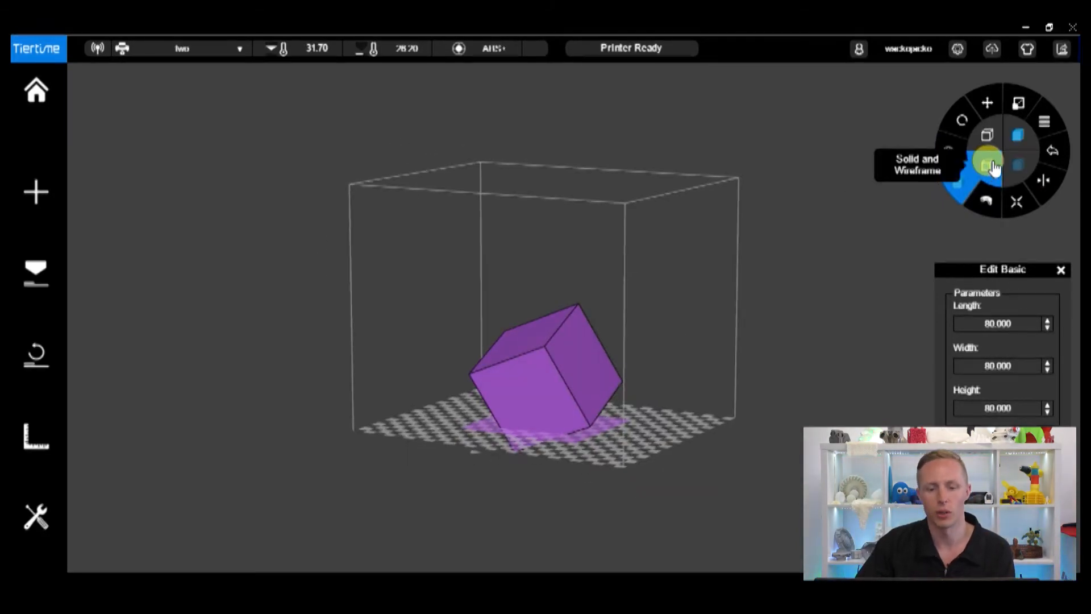
pyautogui.click(536, 347)
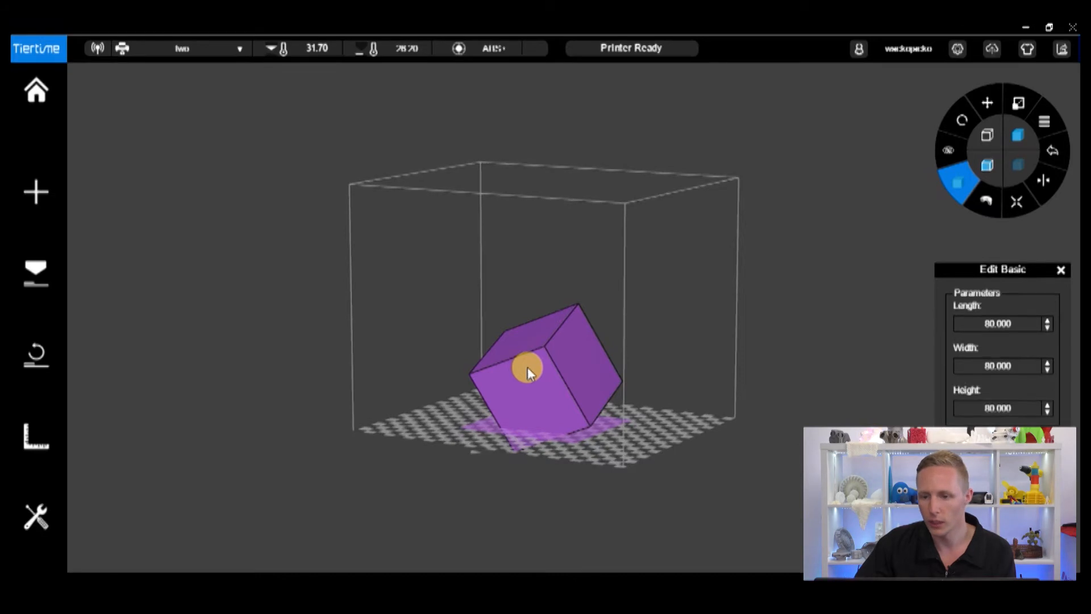
pyautogui.click(994, 140)
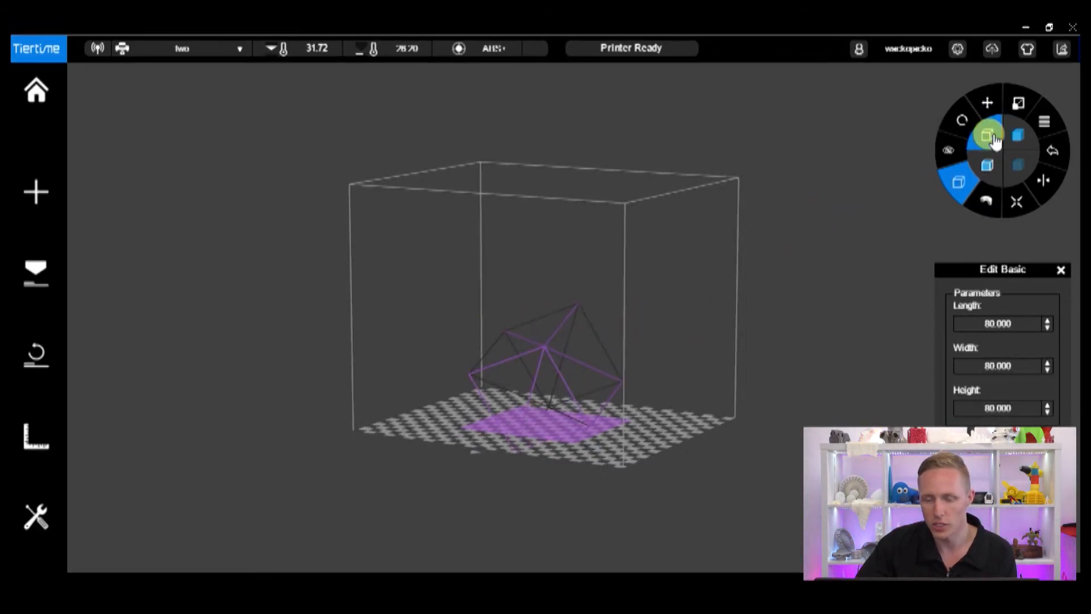
pyautogui.click(1018, 169)
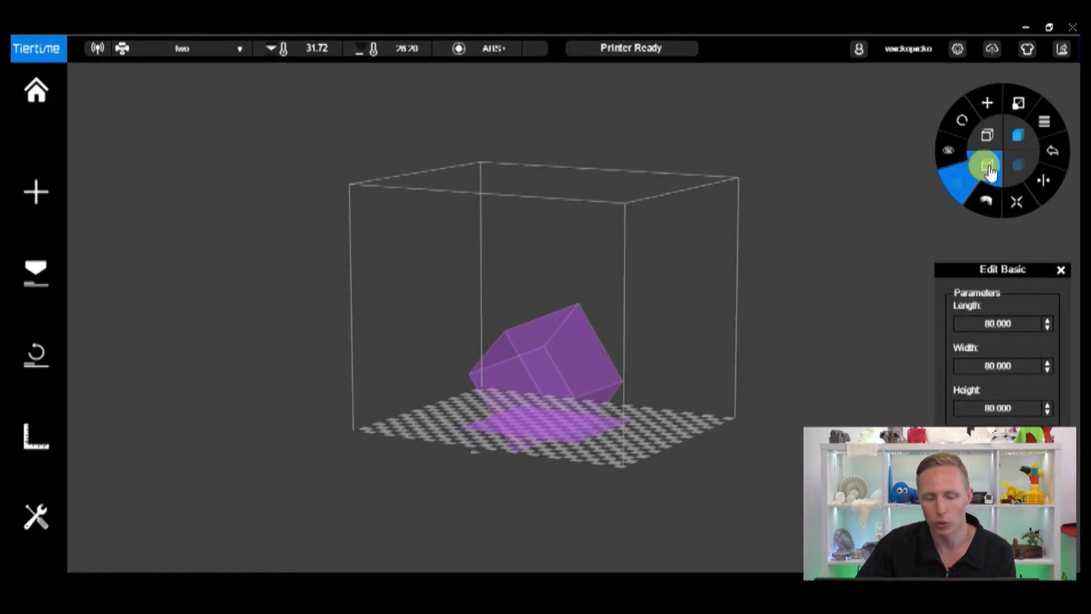
pyautogui.click(988, 167)
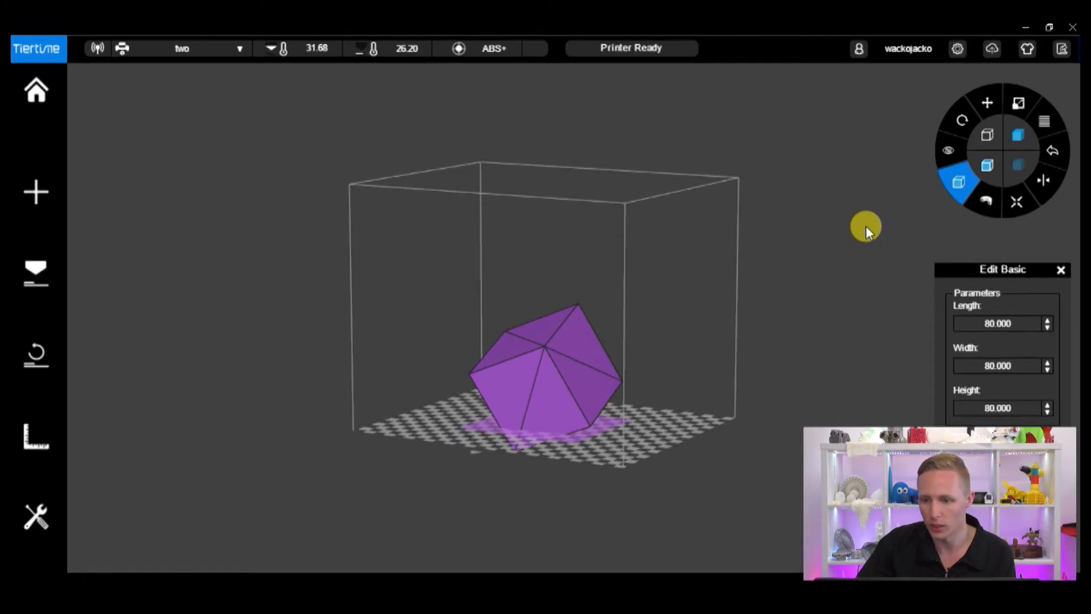
# Step: Show the tilted cube in wireframe, inspect it from several angles, and set the display to Solid
pyautogui.moveTo(534, 303); pyautogui.dragTo(568, 399)
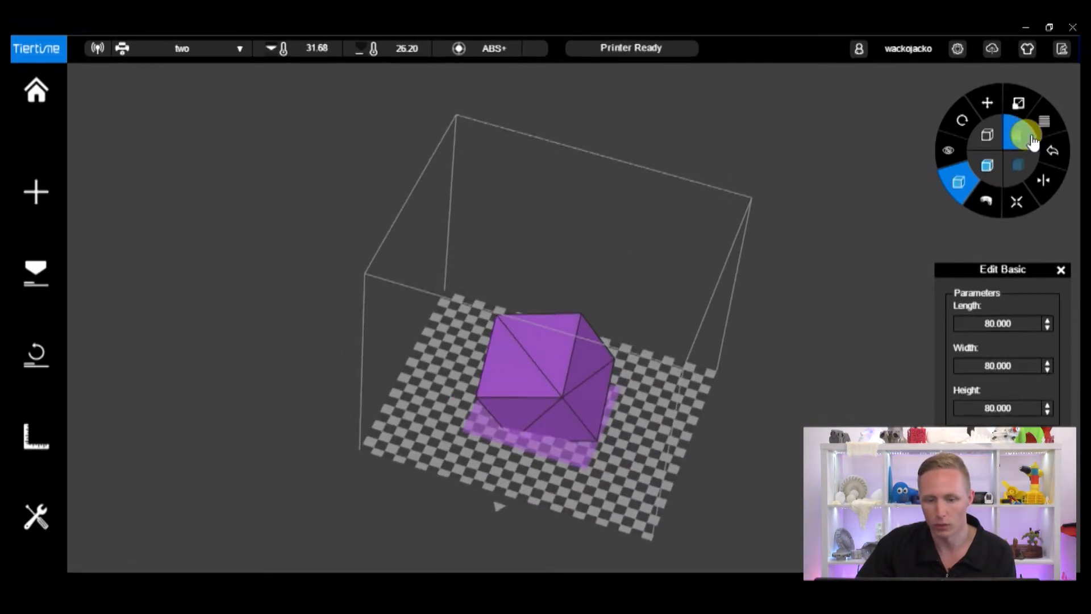
pyautogui.click(989, 137)
pyautogui.moveTo(670, 321); pyautogui.dragTo(450, 296)
pyautogui.moveTo(813, 180); pyautogui.dragTo(811, 290)
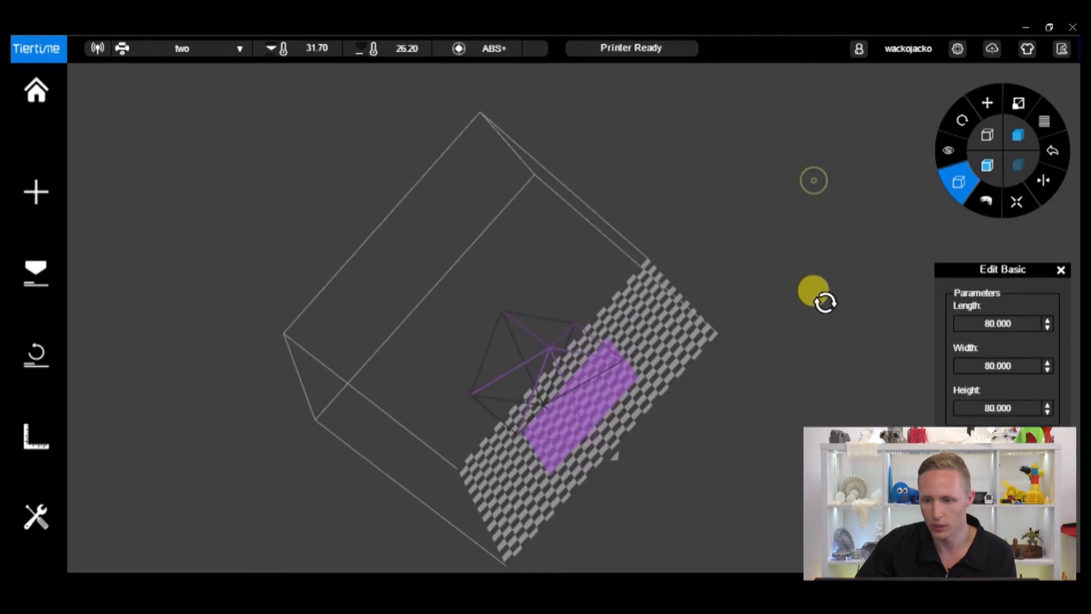
pyautogui.click(1011, 134)
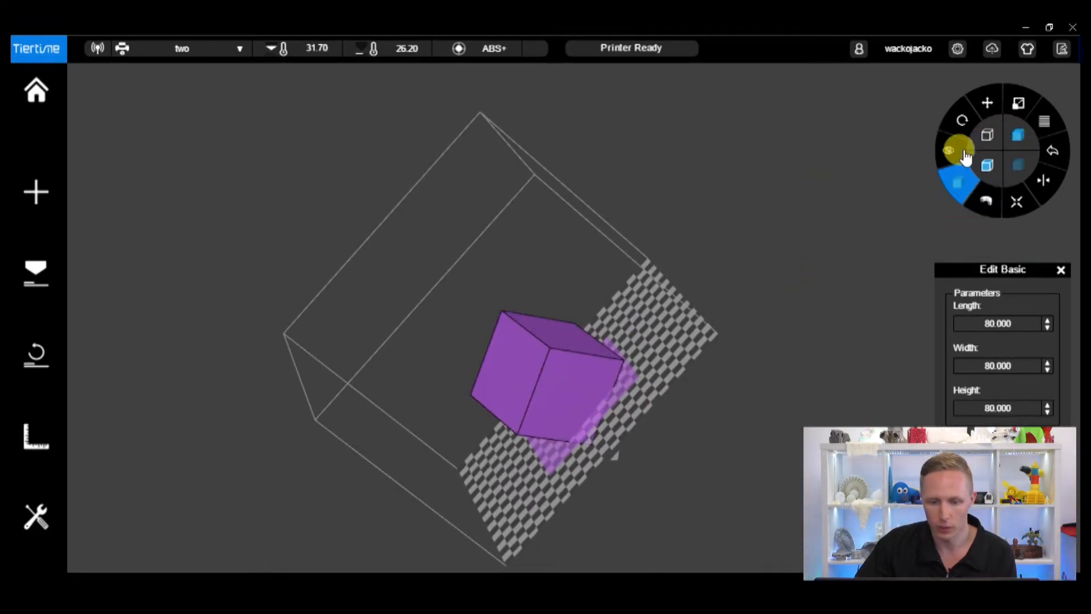
# Step: Preview a section through the cube along the X axis and auto-place the cube on the platform
pyautogui.click(984, 206)
pyautogui.moveTo(262, 290); pyautogui.dragTo(500, 374)
pyautogui.moveTo(339, 404); pyautogui.dragTo(426, 387)
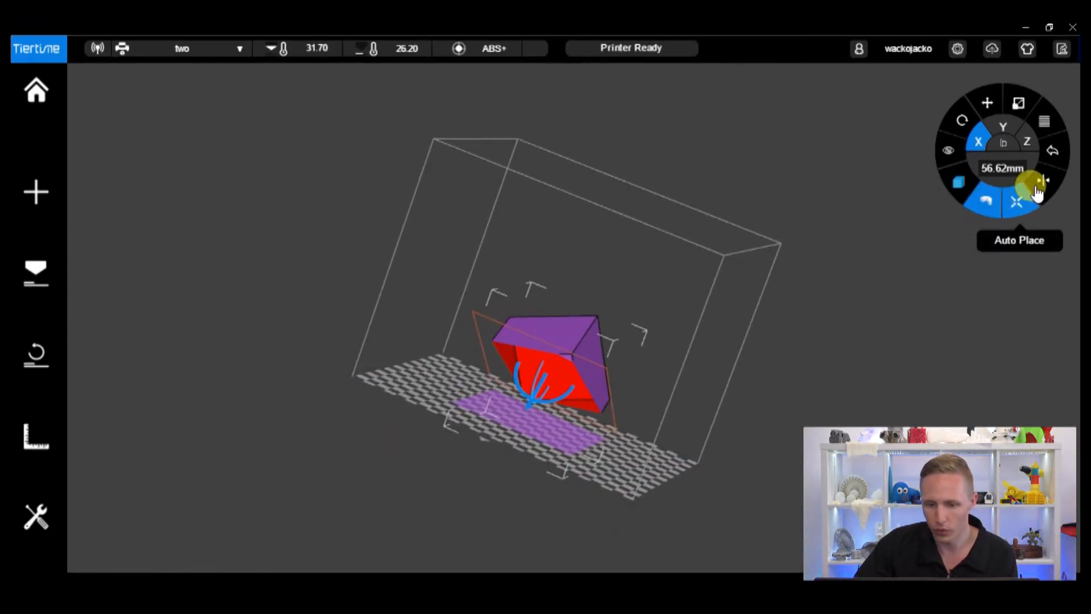
pyautogui.click(1003, 215)
pyautogui.moveTo(724, 334); pyautogui.dragTo(585, 355)
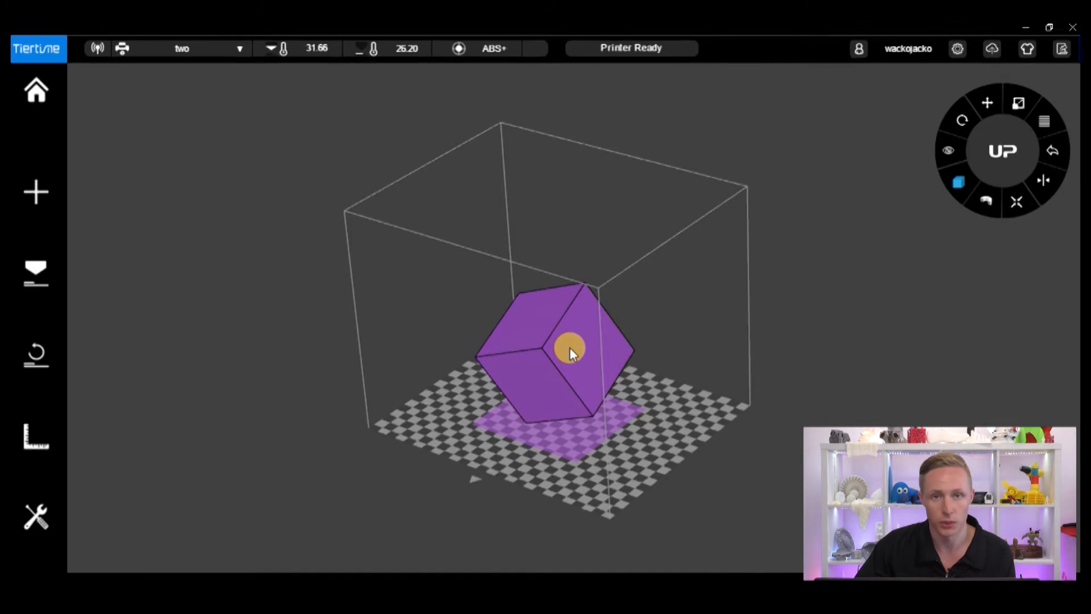
# Step: Inspect the cube from several angles, including the front view, and shift the tool wheel slightly
pyautogui.moveTo(462, 354); pyautogui.dragTo(563, 337)
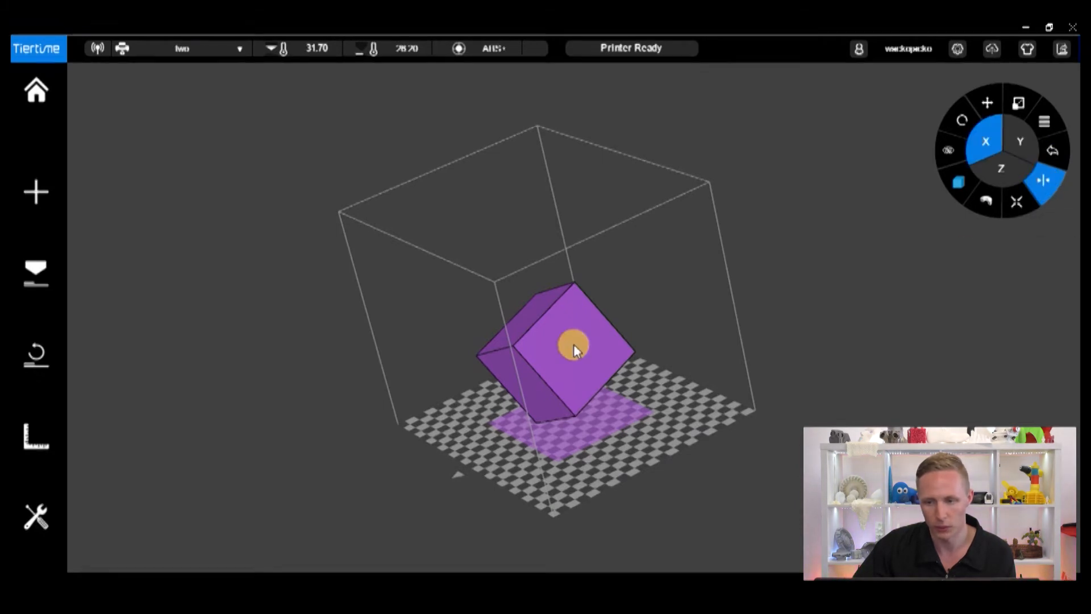
pyautogui.moveTo(575, 345); pyautogui.dragTo(693, 343)
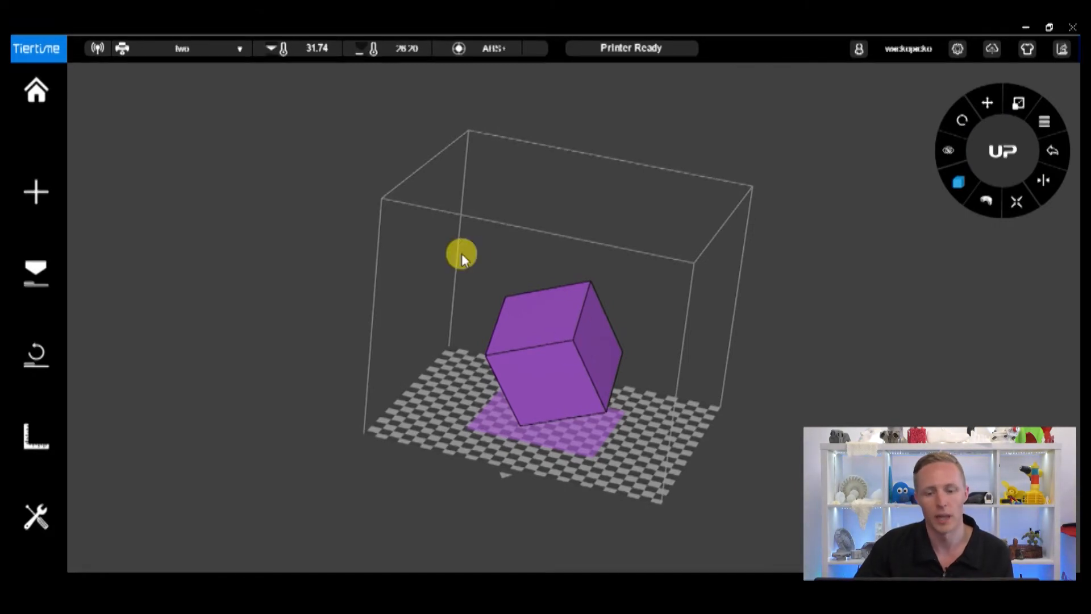
pyautogui.moveTo(572, 370); pyautogui.dragTo(549, 310)
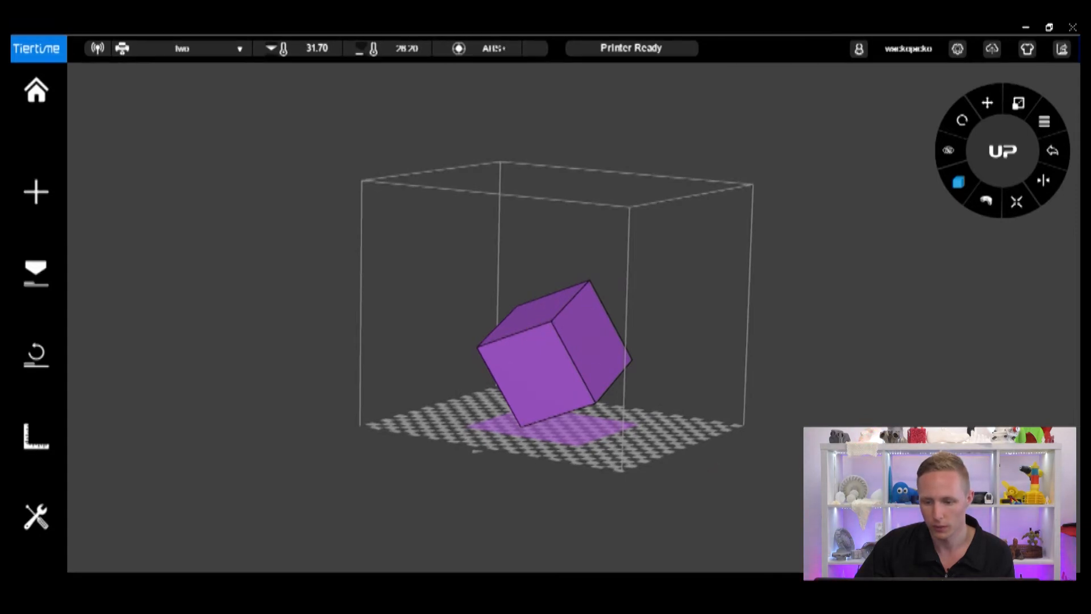
pyautogui.press('f')
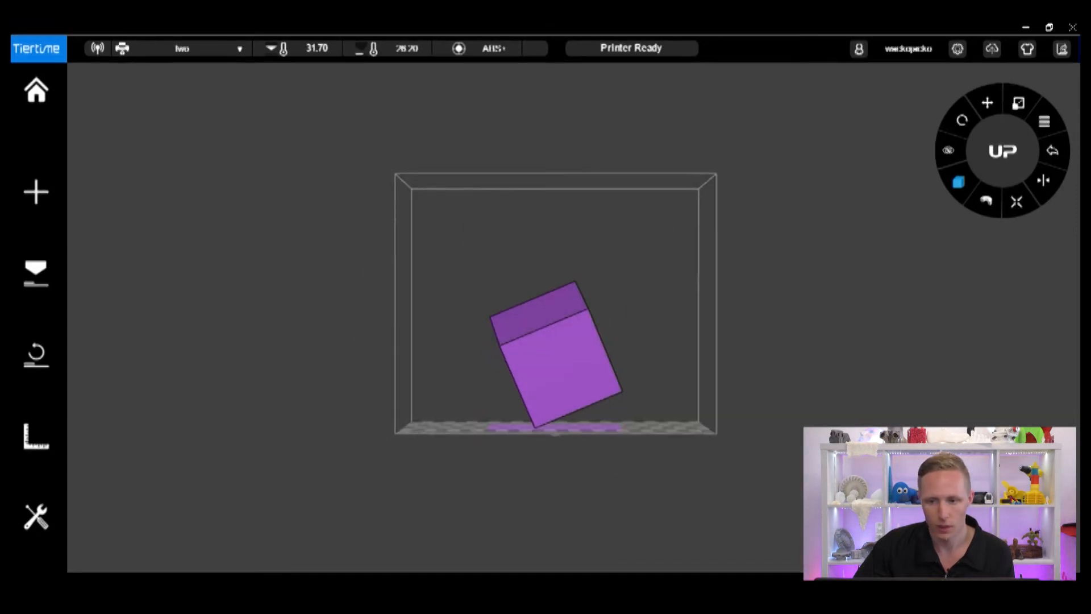
pyautogui.moveTo(725, 227); pyautogui.dragTo(698, 267)
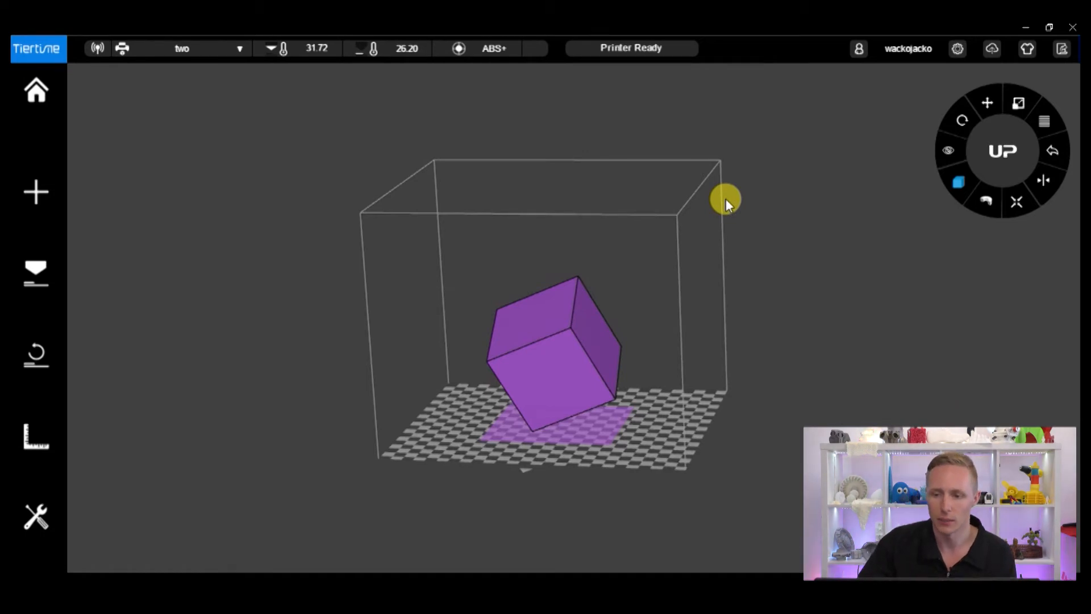
pyautogui.moveTo(1003, 145); pyautogui.dragTo(972, 139)
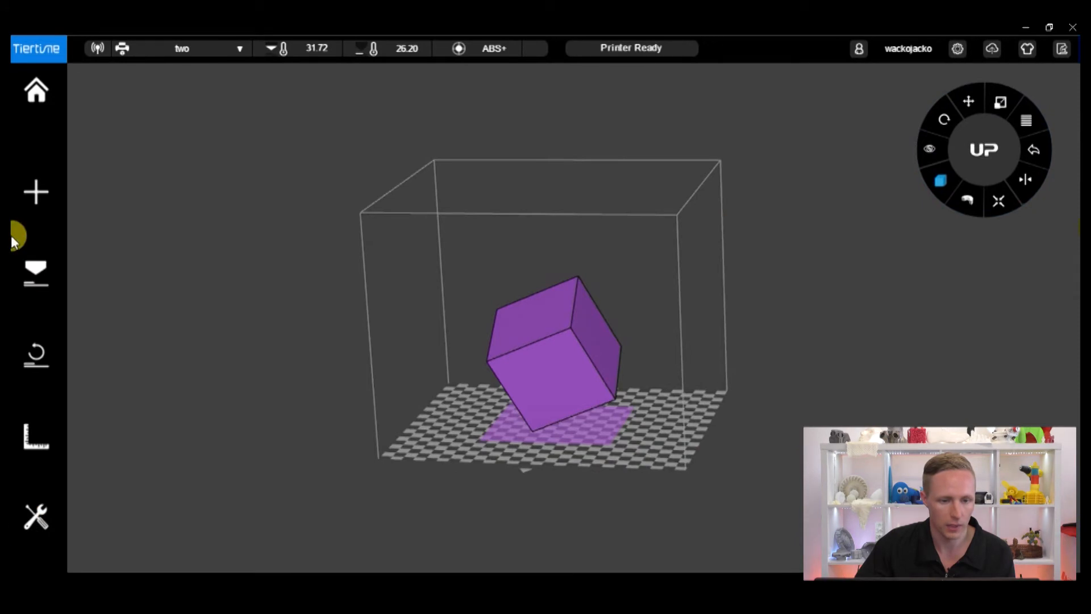
# Step: Add a basic roof shape beside the cube and select it
pyautogui.click(35, 192)
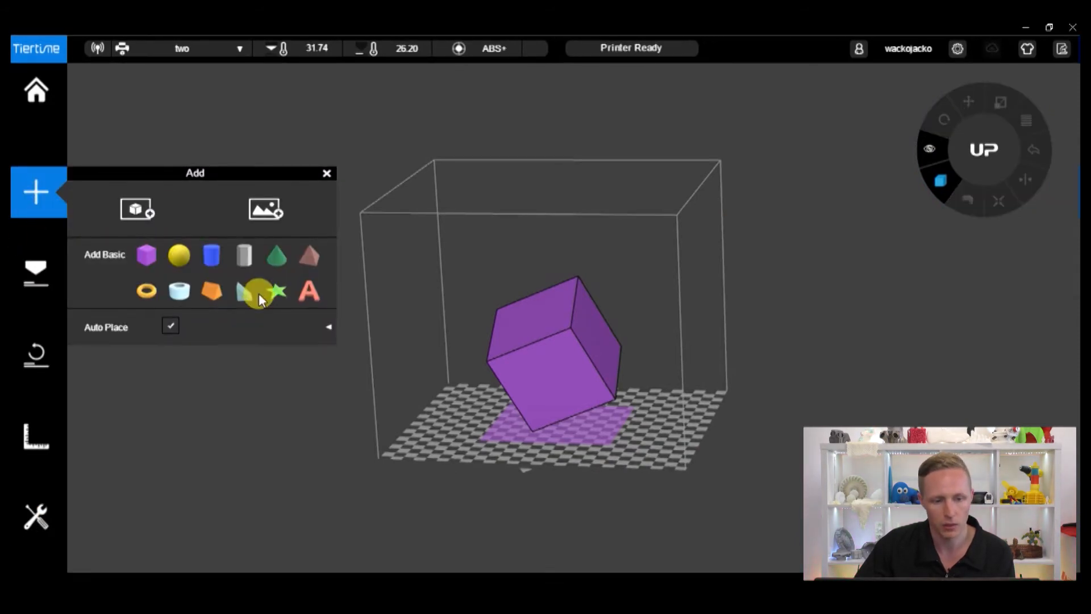
pyautogui.click(214, 287)
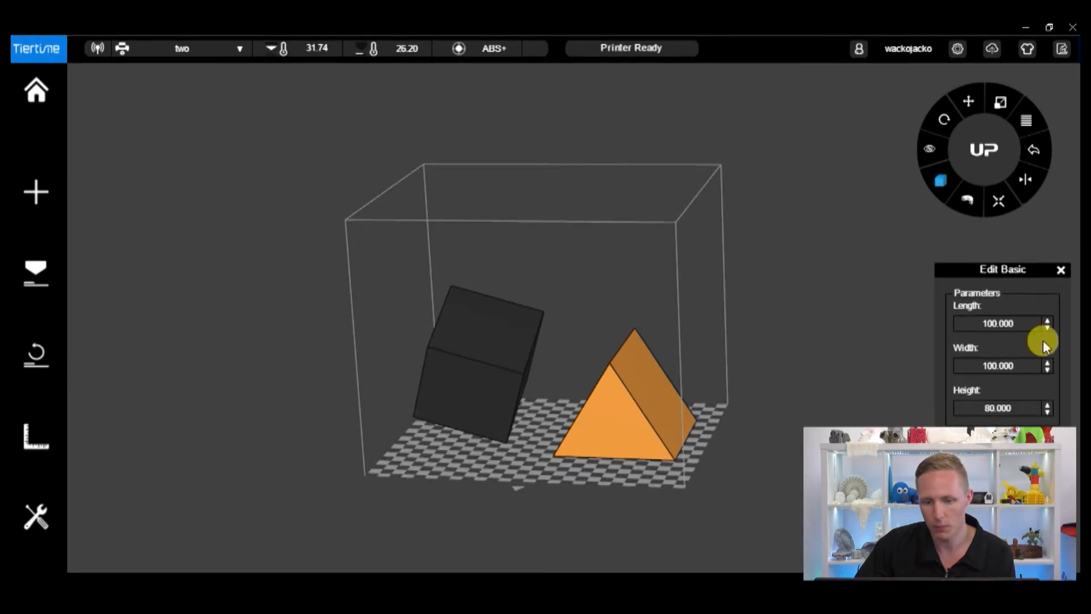
pyautogui.click(620, 417)
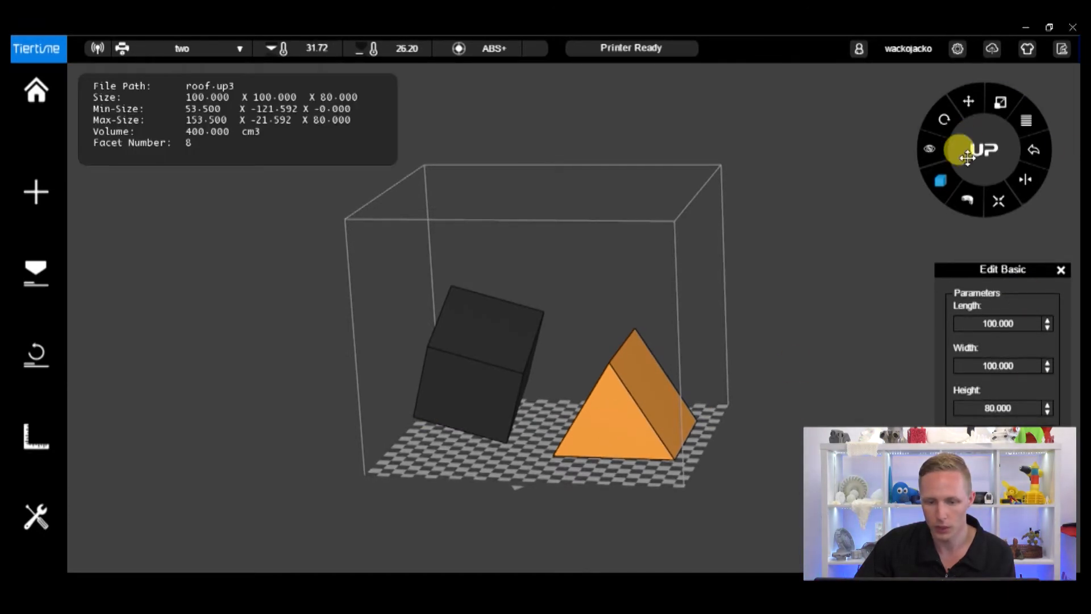
# Step: Move the roof freehand into and above the cube, and bring it back beside the cube on the platform
pyautogui.click(968, 101)
pyautogui.click(645, 373)
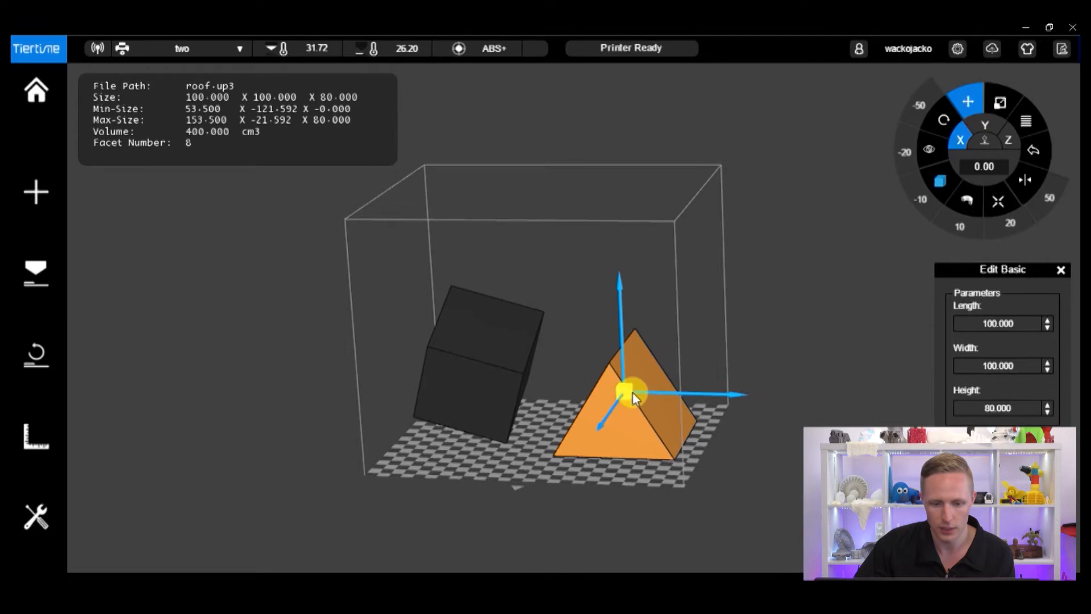
pyautogui.moveTo(625, 394); pyautogui.dragTo(493, 396)
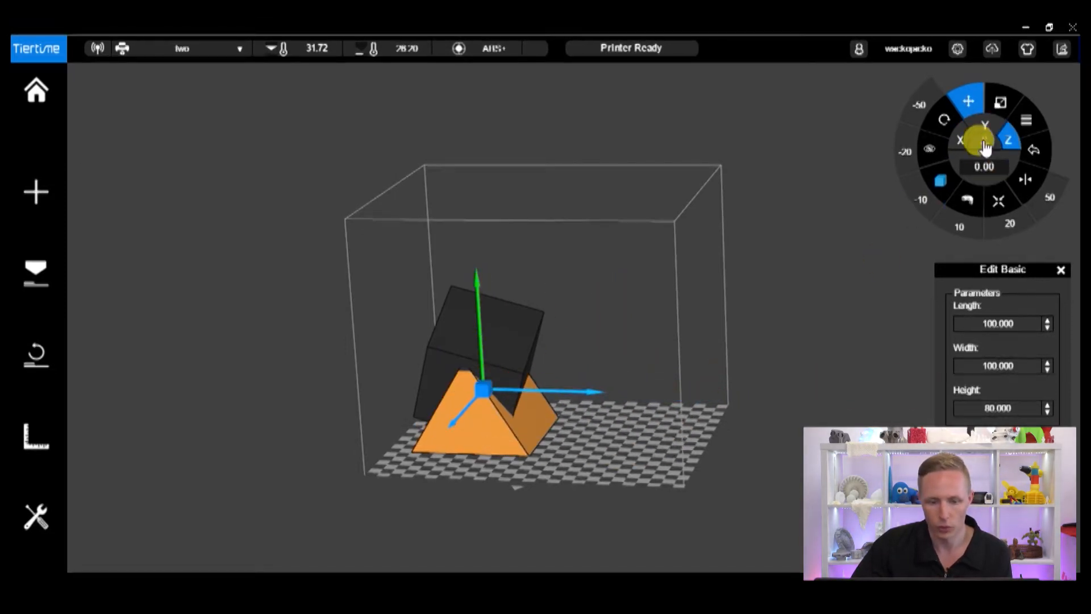
pyautogui.moveTo(487, 389); pyautogui.dragTo(477, 243)
pyautogui.moveTo(500, 284); pyautogui.dragTo(477, 264, button='middle')
pyautogui.moveTo(479, 267); pyautogui.dragTo(536, 458)
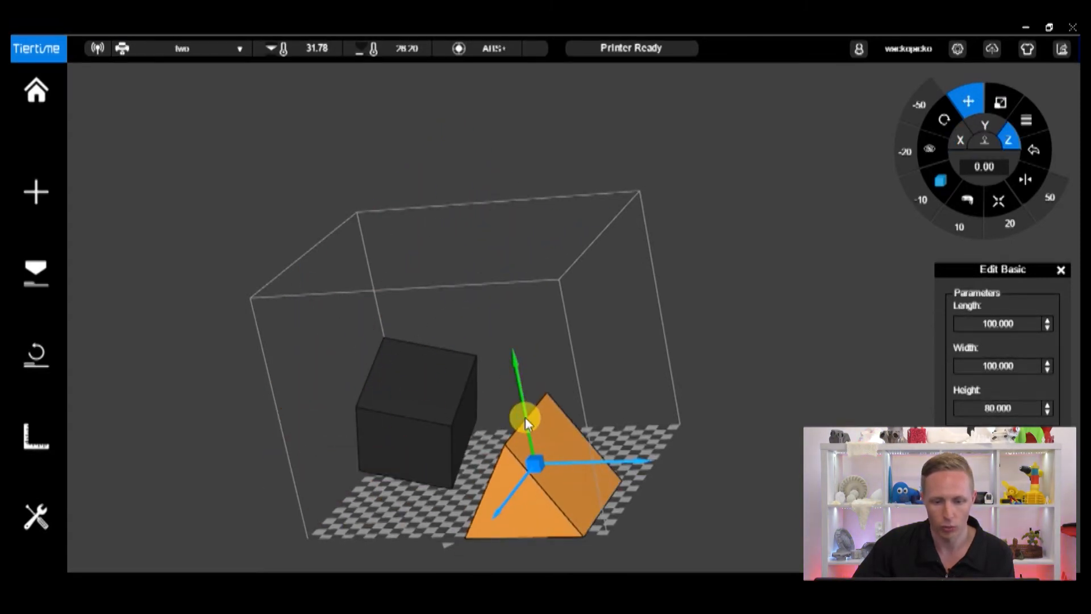
# Step: Lift the roof freehand off the platform along the Z axis and set it down on the platform again
pyautogui.moveTo(519, 414); pyautogui.dragTo(502, 305)
pyautogui.moveTo(741, 416); pyautogui.dragTo(664, 430, button='middle')
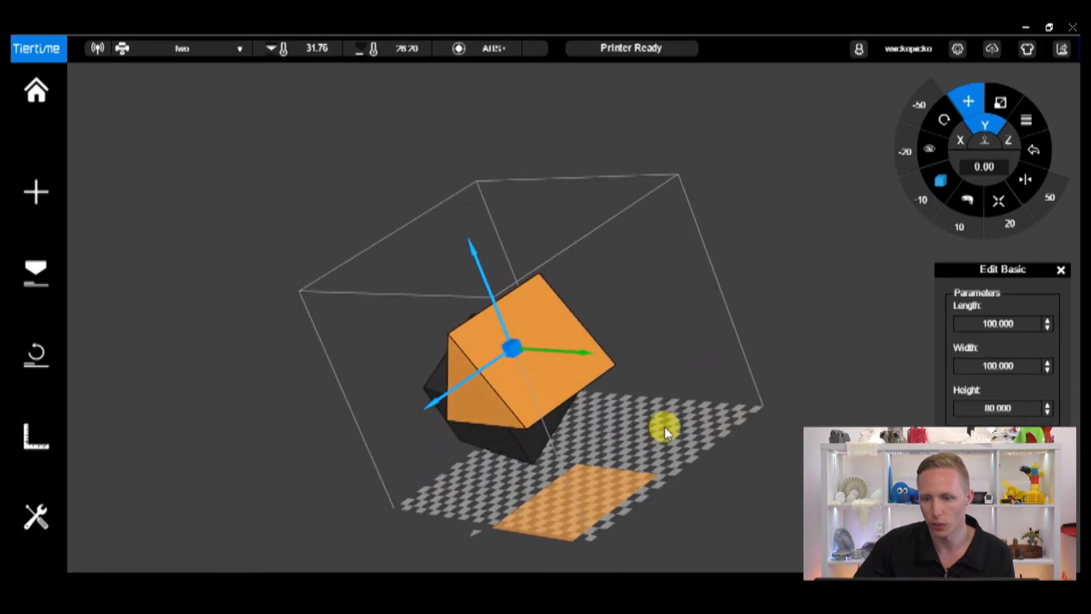
pyautogui.click(990, 146)
pyautogui.click(590, 433)
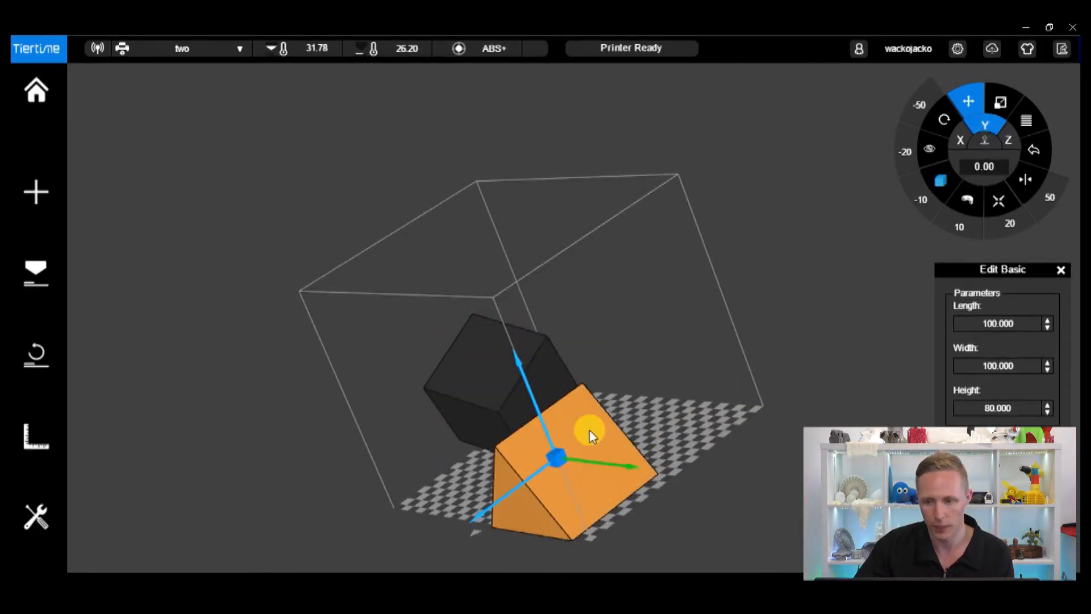
pyautogui.moveTo(590, 434); pyautogui.dragTo(707, 422, button='middle')
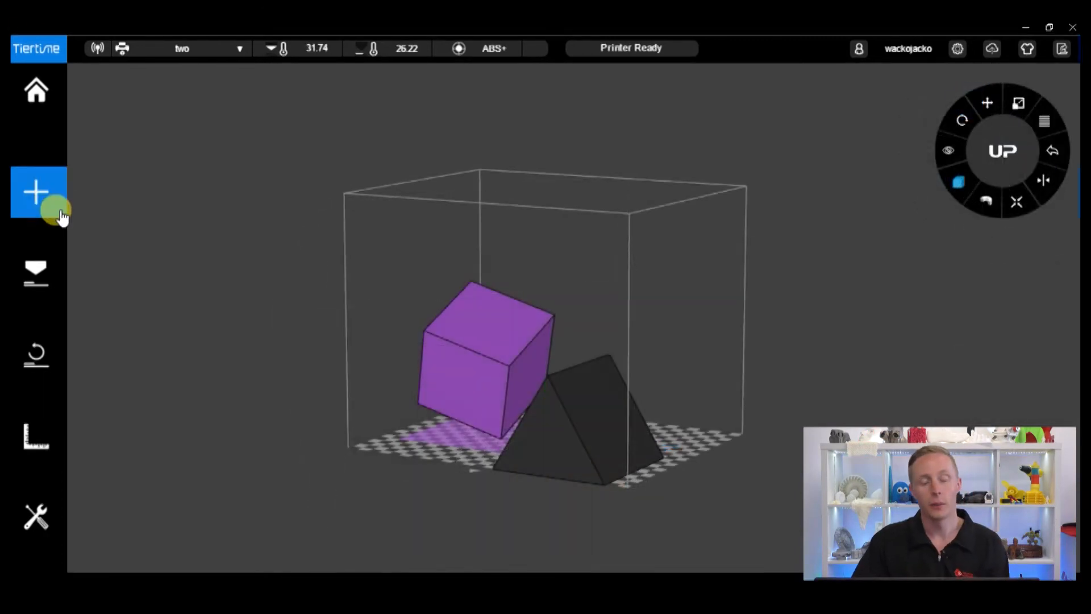
# Step: Add the banner_default image as a relief model
pyautogui.click(37, 211)
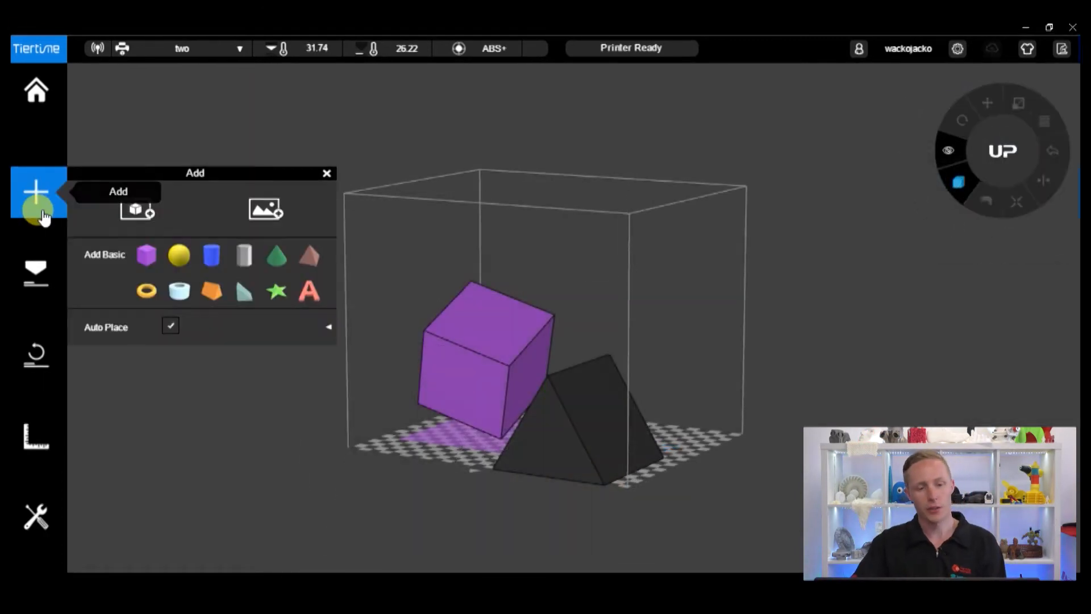
pyautogui.click(263, 221)
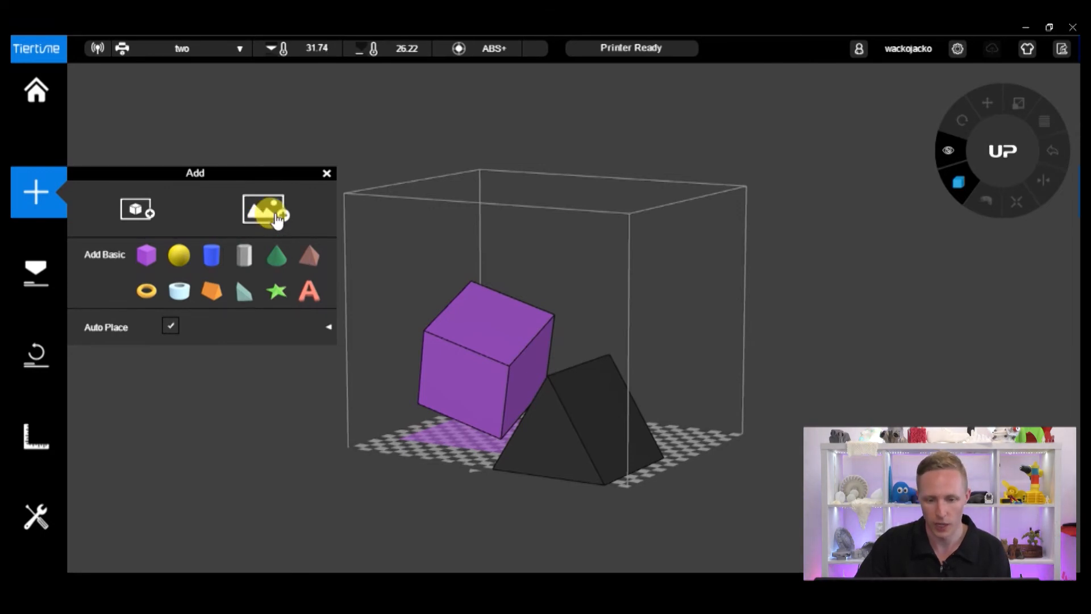
pyautogui.click(277, 219)
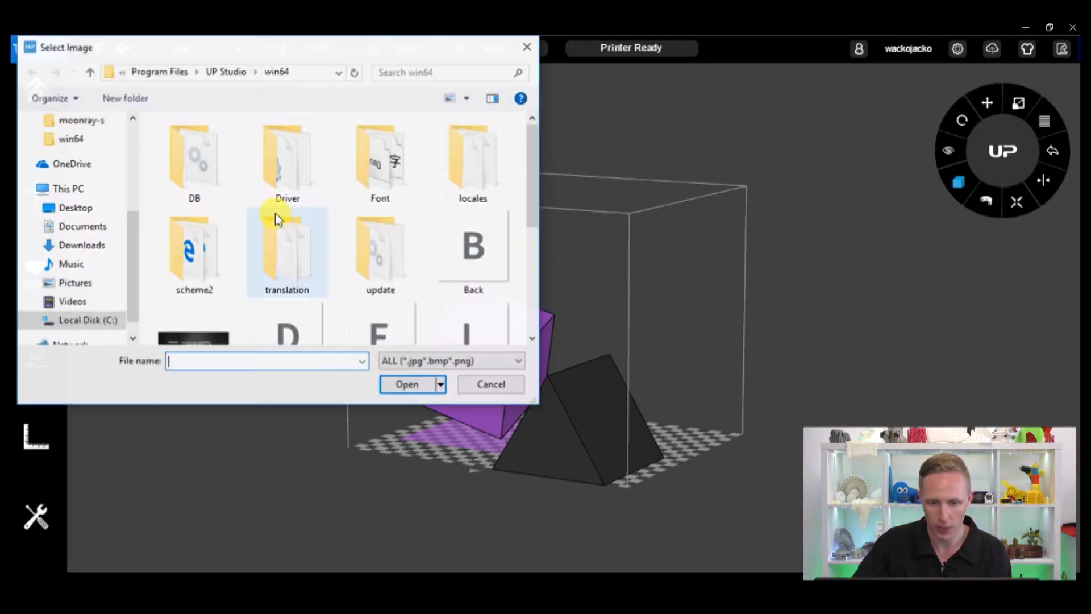
pyautogui.moveTo(536, 186); pyautogui.dragTo(536, 256)
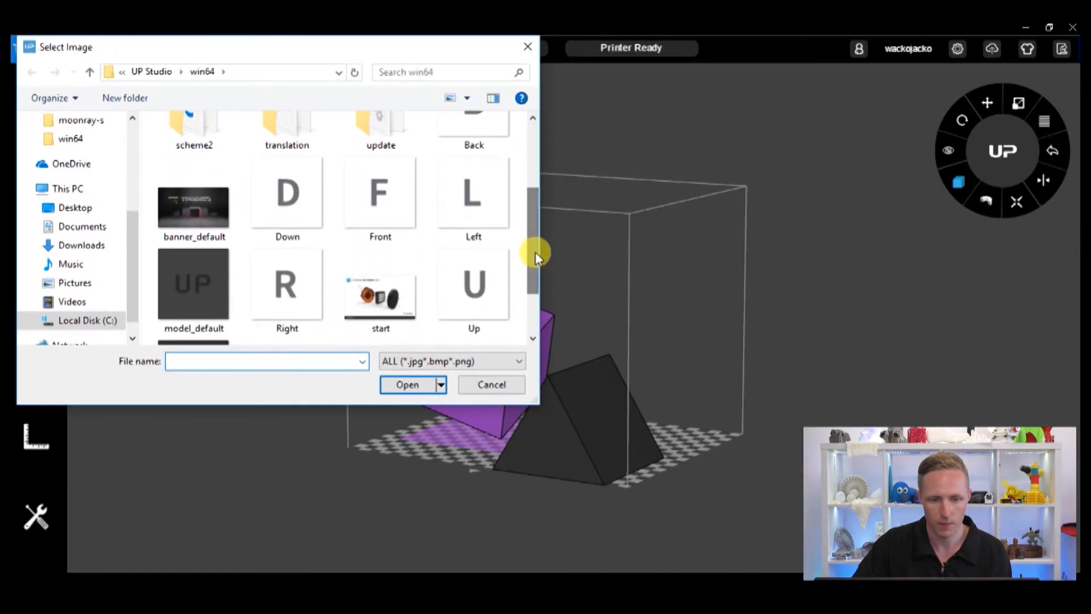
pyautogui.doubleClick(204, 186)
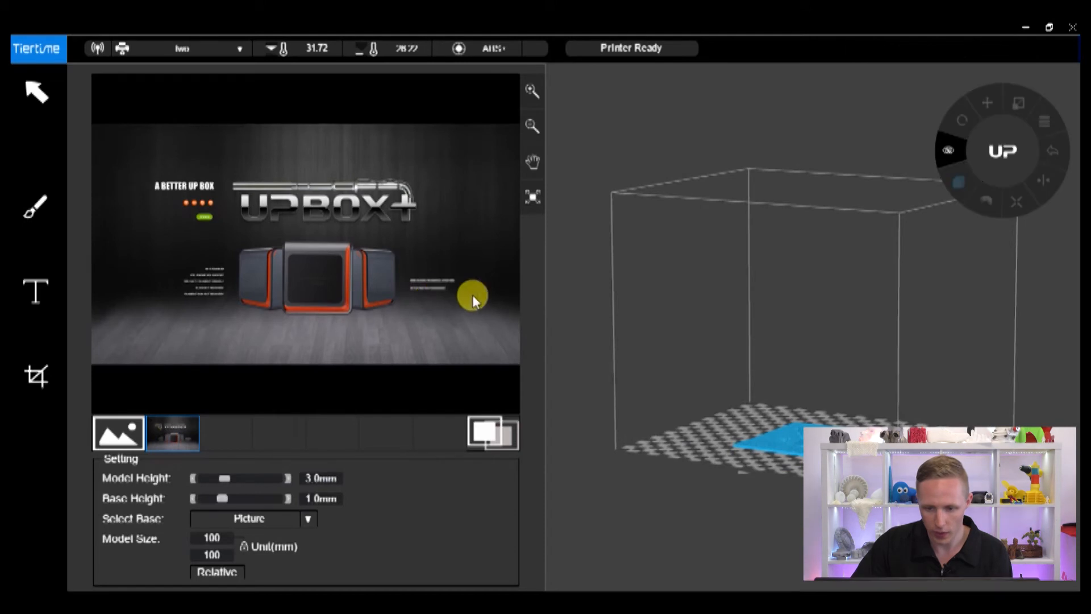
pyautogui.moveTo(881, 365); pyautogui.dragTo(833, 392)
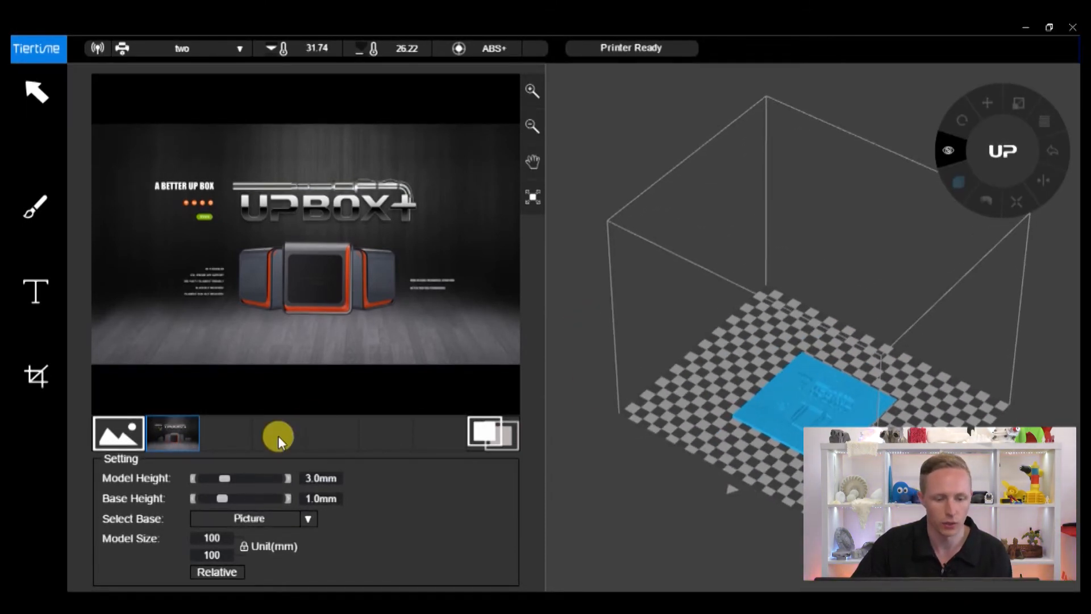
# Step: Try the Lampshade base for the image model and set the base to Frame
pyautogui.click(291, 520)
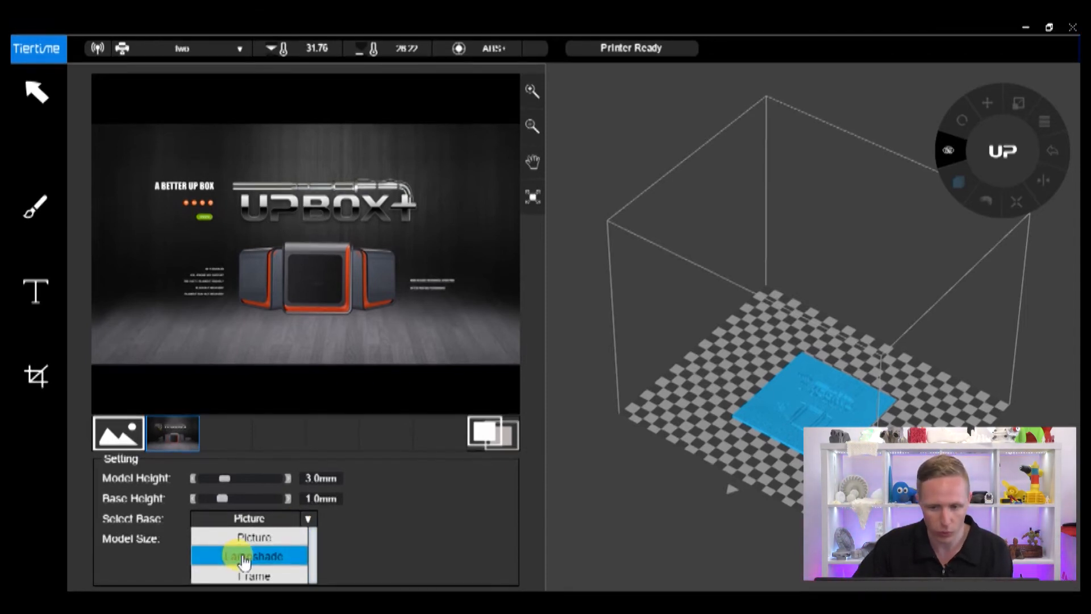
pyautogui.click(296, 555)
pyautogui.moveTo(921, 387); pyautogui.dragTo(834, 283)
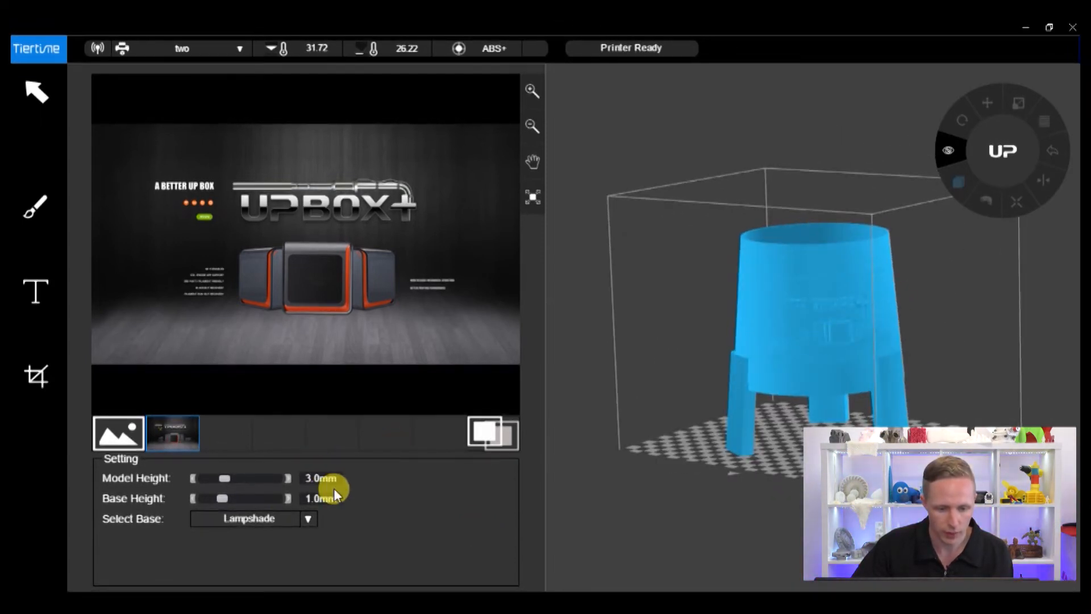
pyautogui.click(279, 518)
pyautogui.click(247, 574)
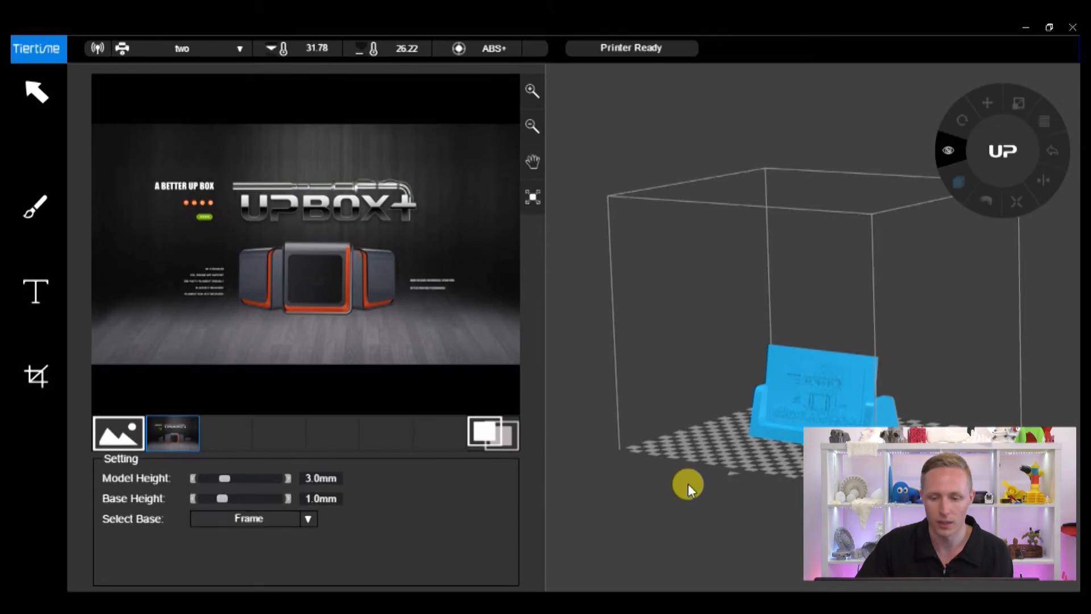
pyautogui.moveTo(796, 455); pyautogui.dragTo(916, 428, button='middle')
pyautogui.scroll(6, 830, 398)
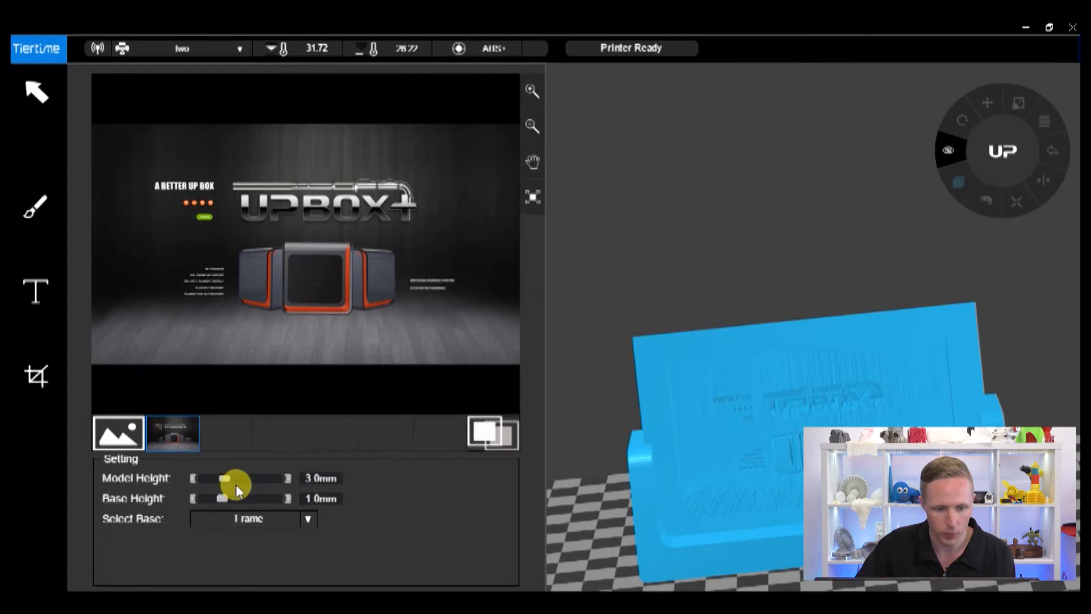
# Step: Compare model heights of 0.9 mm and 12 mm on the framed image relief, and set the model height to 2 mm
pyautogui.moveTo(226, 481); pyautogui.dragTo(218, 480)
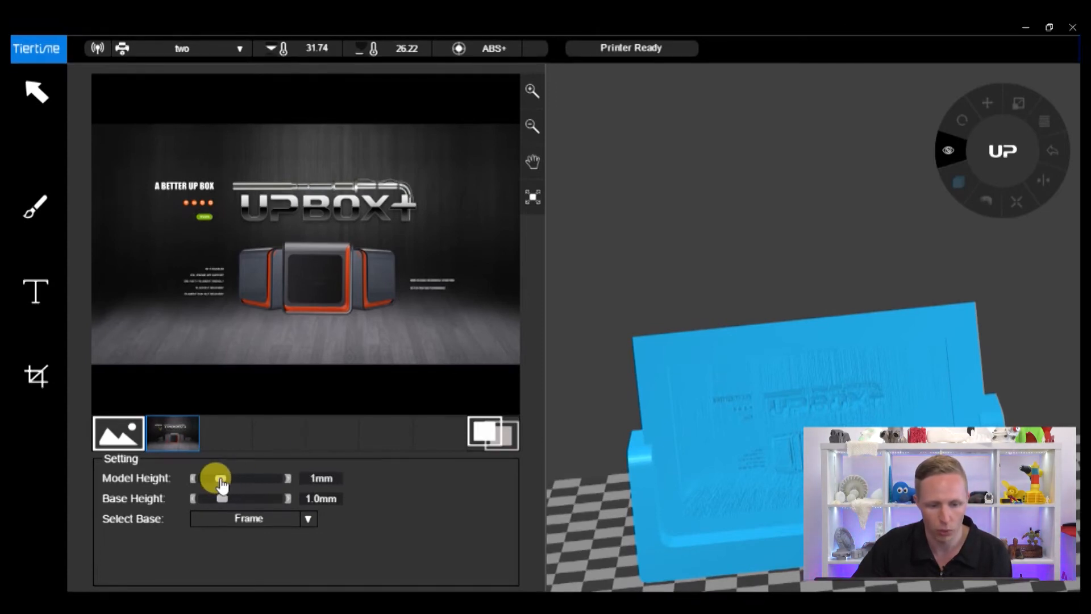
pyautogui.moveTo(726, 349)
pyautogui.mouseDown(button='middle')
pyautogui.moveTo(784, 453)
pyautogui.moveTo(736, 335)
pyautogui.mouseUp(button='middle')
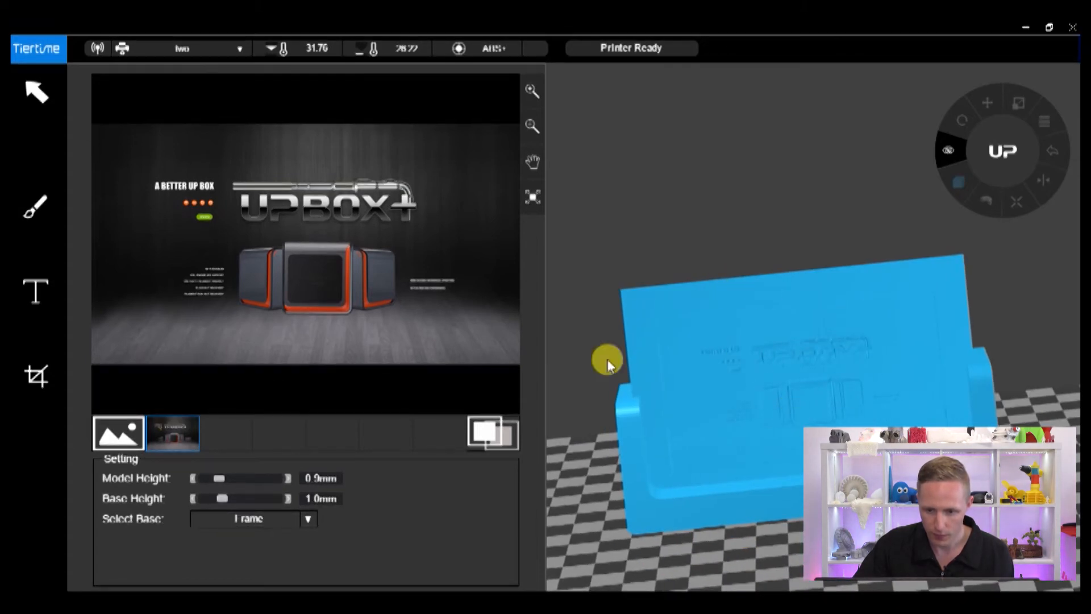
pyautogui.moveTo(218, 478); pyautogui.dragTo(242, 478)
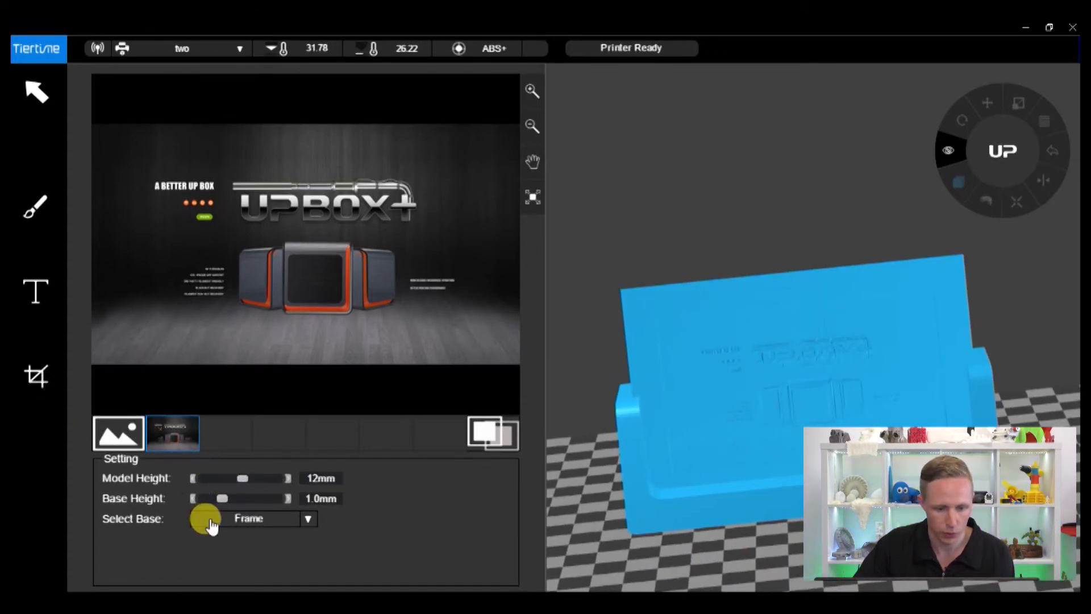
pyautogui.moveTo(786, 484); pyautogui.dragTo(726, 305, button='middle')
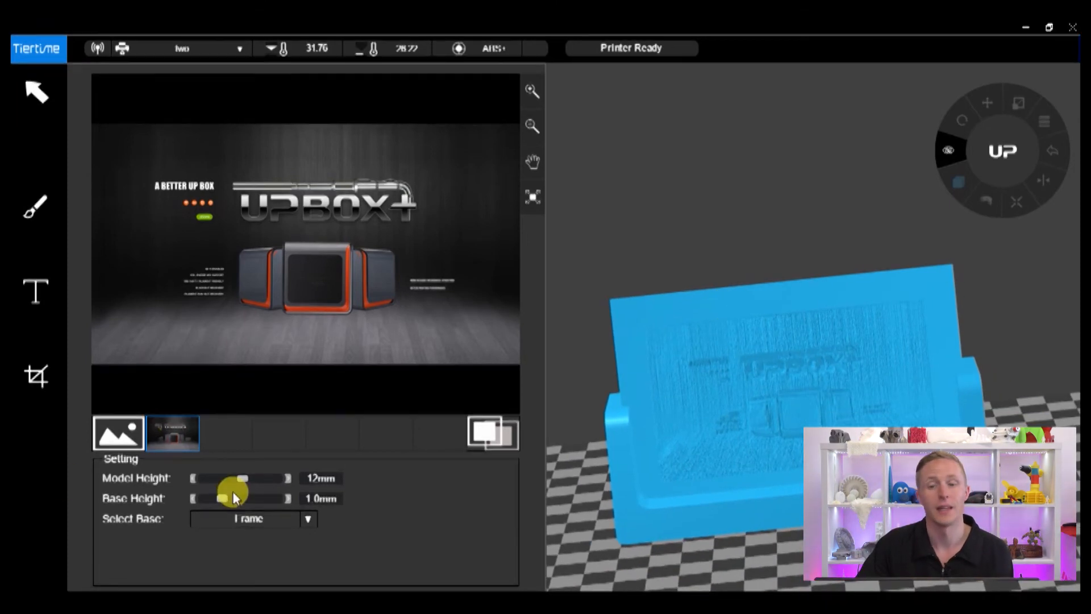
pyautogui.moveTo(223, 489); pyautogui.dragTo(222, 488)
pyautogui.moveTo(808, 356); pyautogui.dragTo(783, 333)
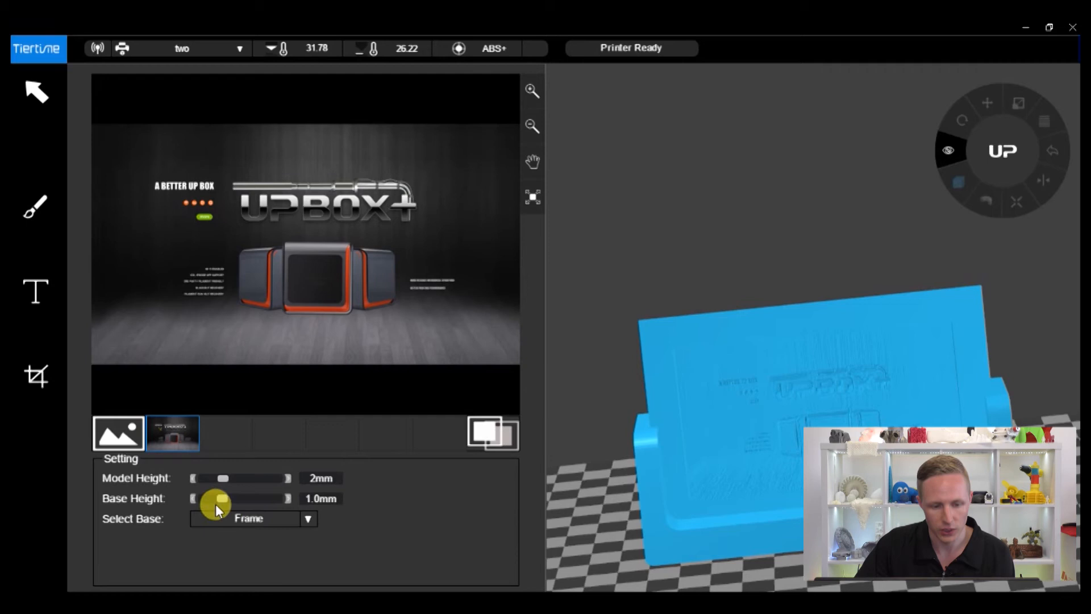
# Step: Try the Picture base for the image model with a base height of 19 mm
pyautogui.click(263, 520)
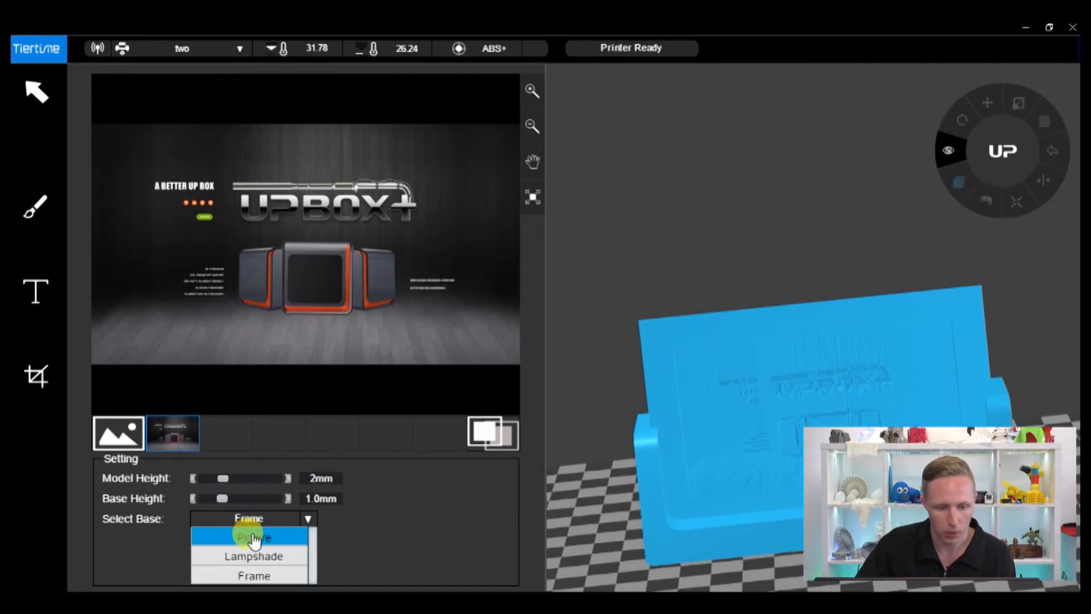
pyautogui.click(259, 536)
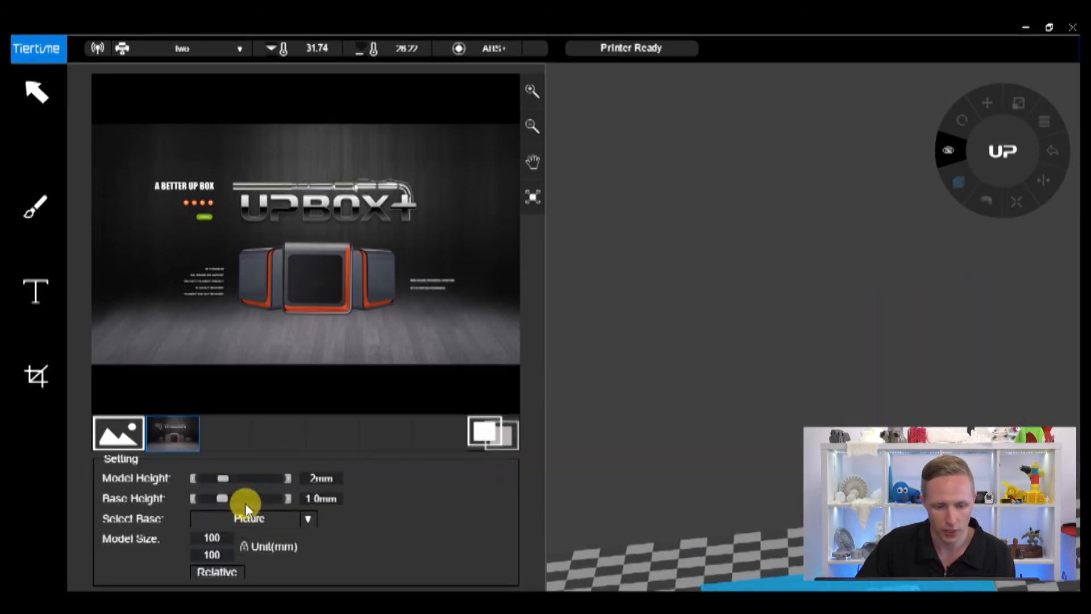
pyautogui.click(255, 499)
pyautogui.moveTo(768, 438); pyautogui.dragTo(727, 134, button='middle')
pyautogui.moveTo(742, 462); pyautogui.dragTo(697, 276, button='middle')
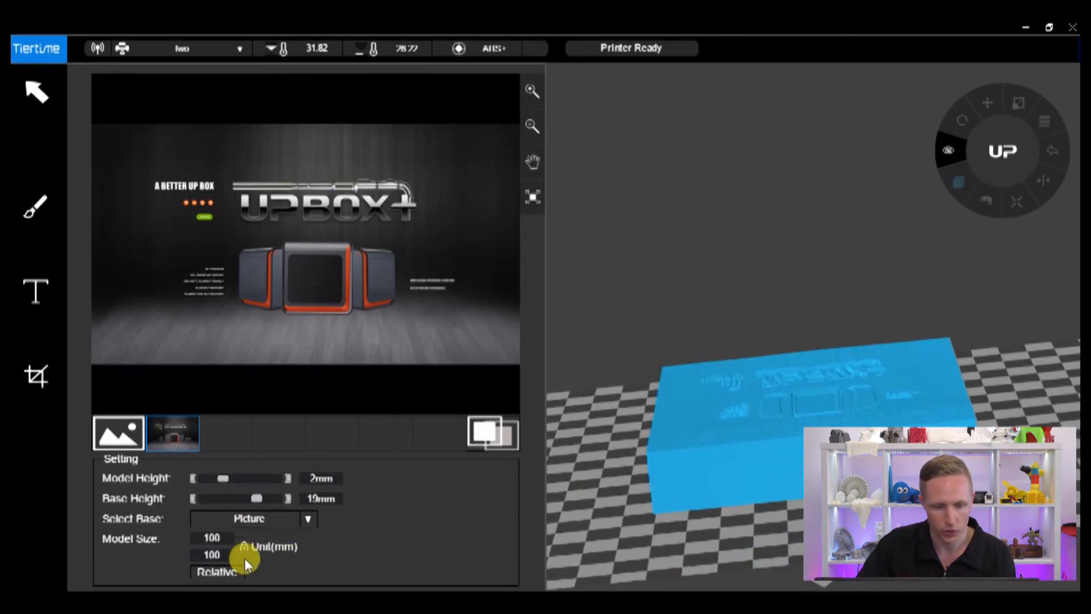
# Step: Set the base height to 0.7 mm and switch the image model's base to Frame
pyautogui.click(213, 503)
pyautogui.moveTo(824, 449); pyautogui.dragTo(812, 340, button='middle')
pyautogui.moveTo(775, 466); pyautogui.dragTo(841, 491, button='middle')
pyautogui.click(252, 519)
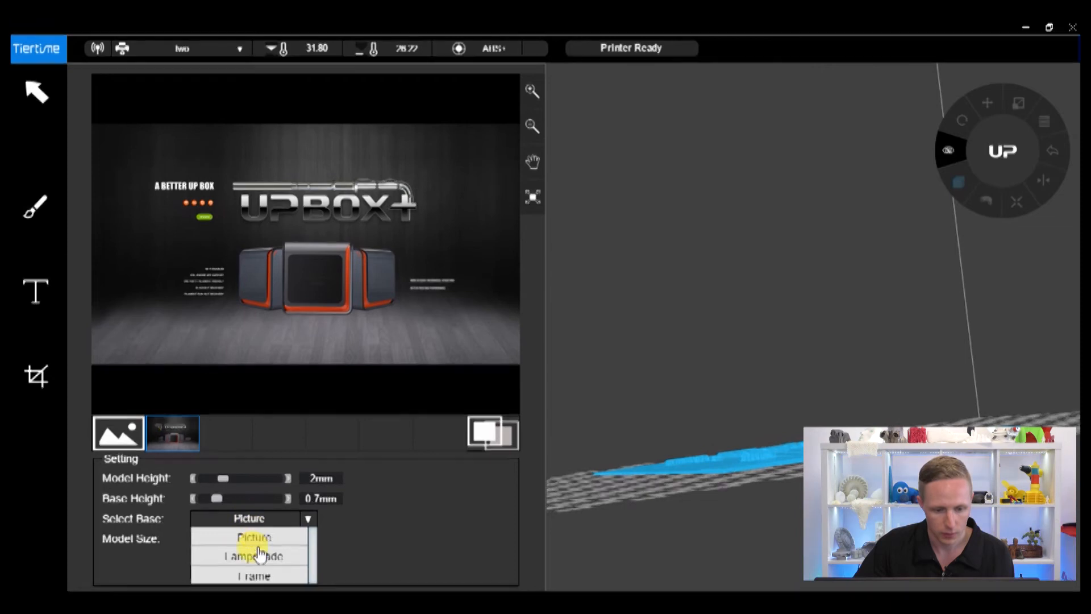
pyautogui.click(261, 578)
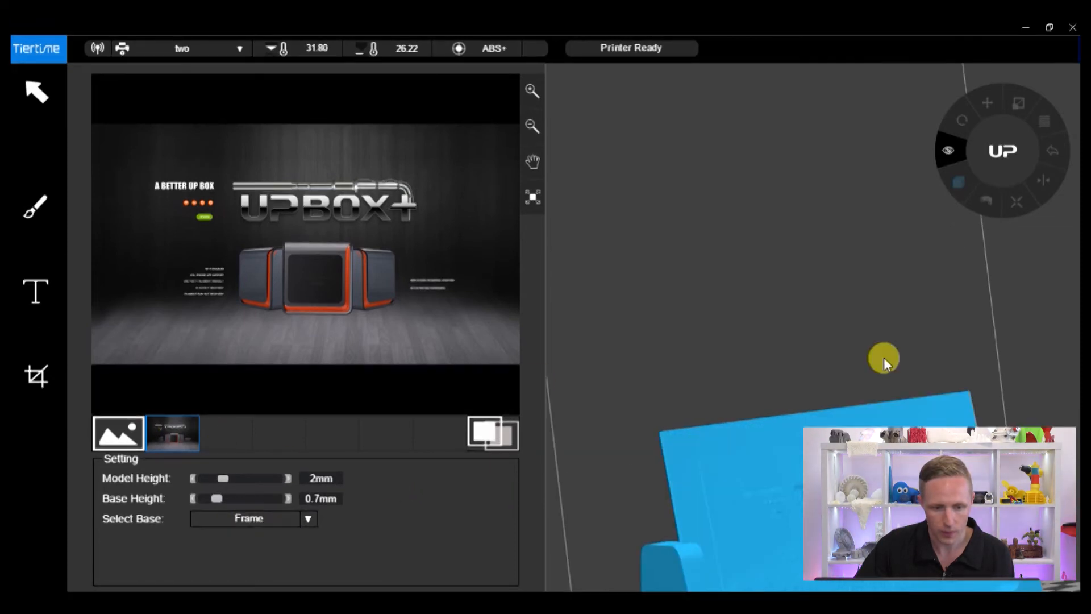
pyautogui.moveTo(799, 522); pyautogui.dragTo(761, 539, button='middle')
# Step: Add the black text "3DPS" in Agency FB size 24 centred below the printer in the image and apply it to the relief
pyautogui.click(39, 226)
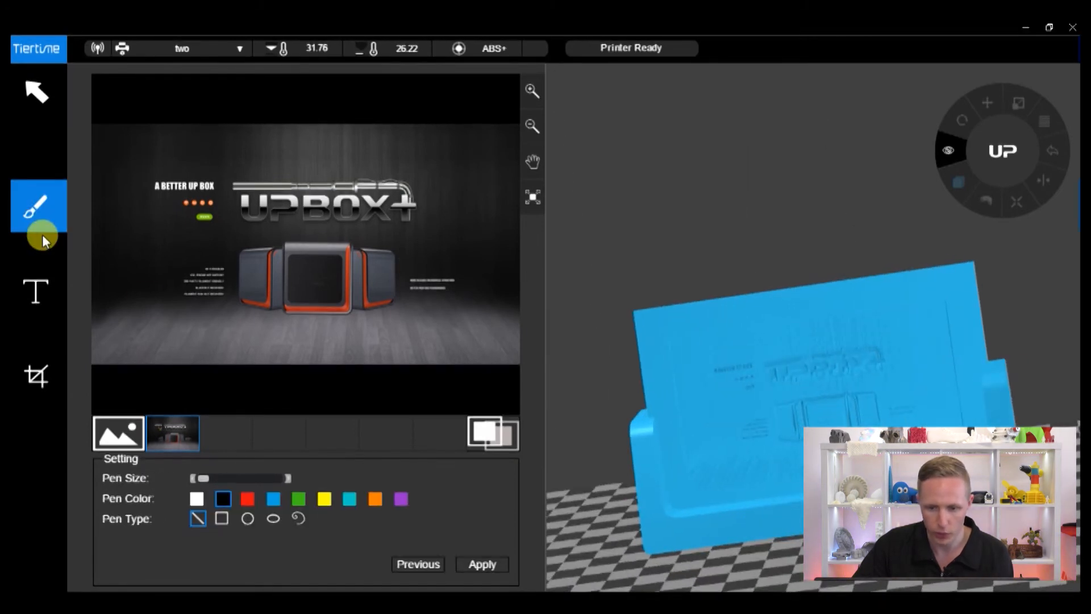
pyautogui.click(36, 301)
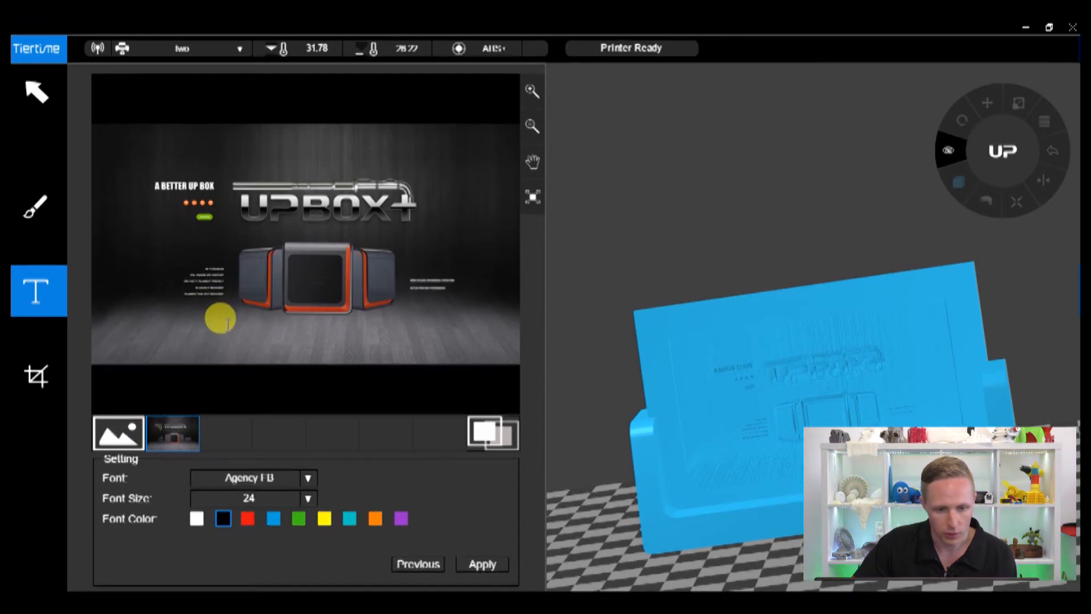
pyautogui.click(261, 337)
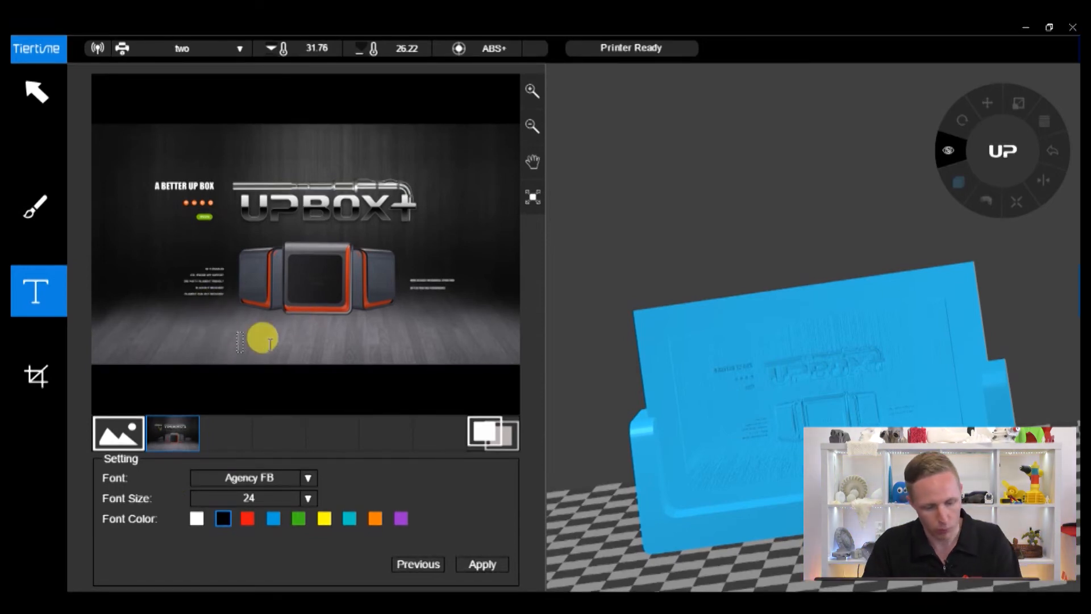
pyautogui.write('3DPS')
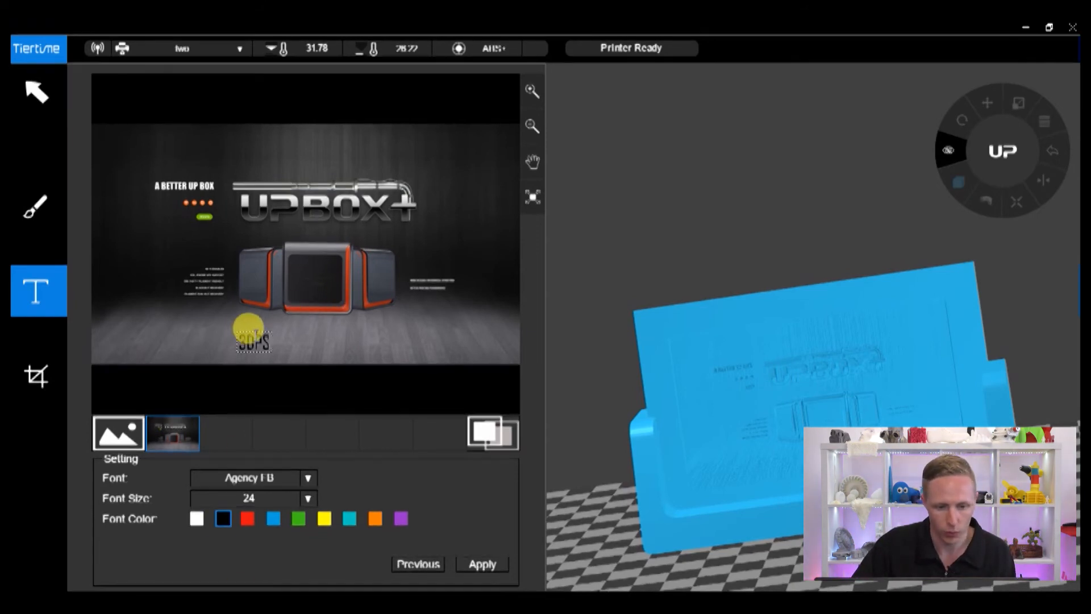
pyautogui.moveTo(255, 329); pyautogui.dragTo(315, 314)
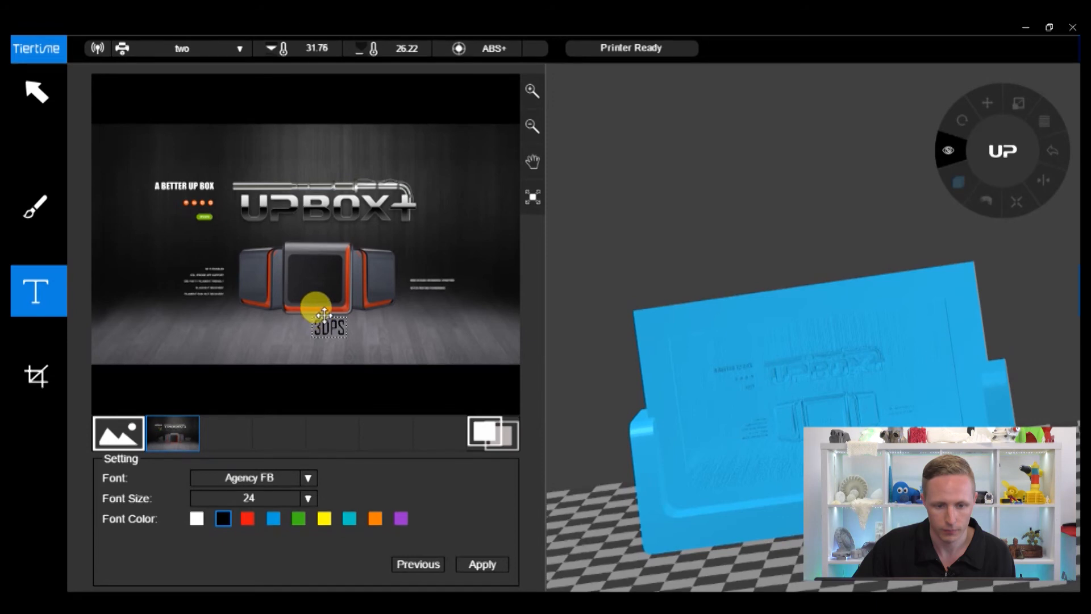
pyautogui.click(480, 565)
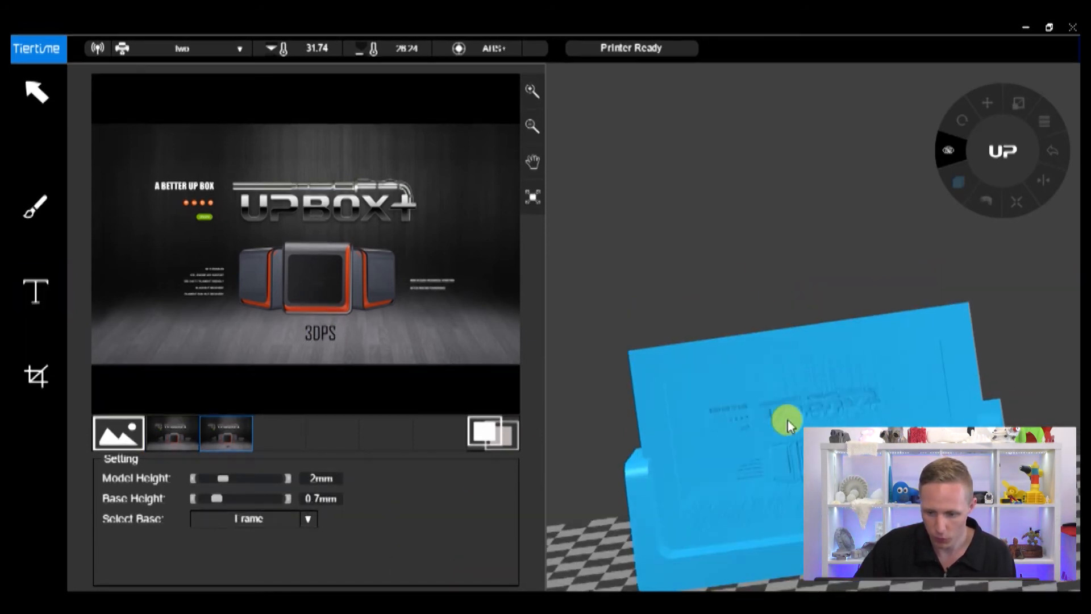
pyautogui.scroll(3, 777, 355)
pyautogui.moveTo(777, 356); pyautogui.dragTo(744, 195, button='middle')
pyautogui.scroll(4, 777, 356)
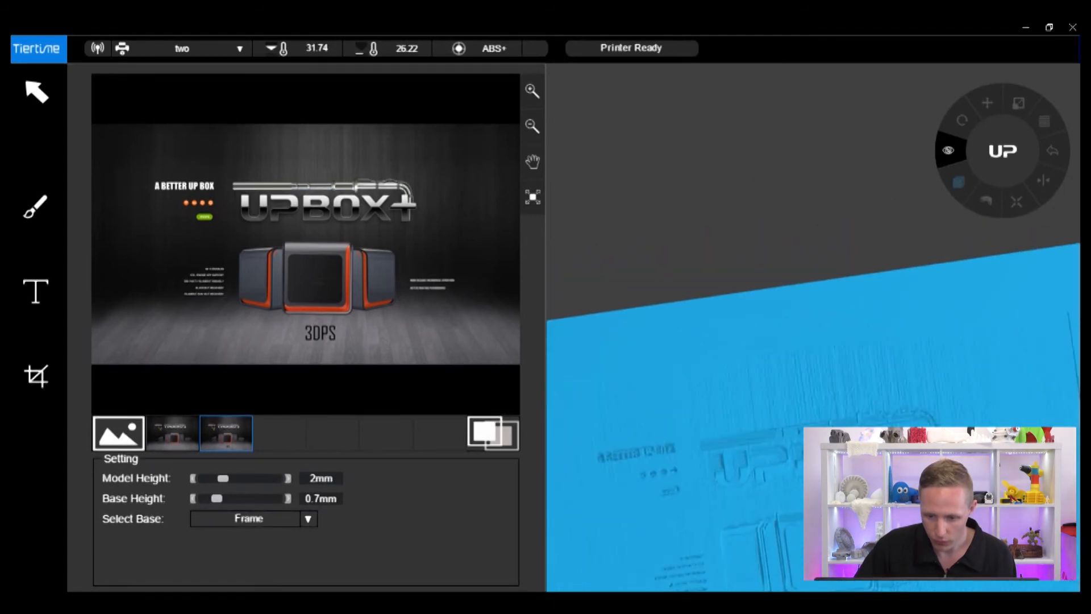
pyautogui.moveTo(775, 318); pyautogui.dragTo(737, 159, button='middle')
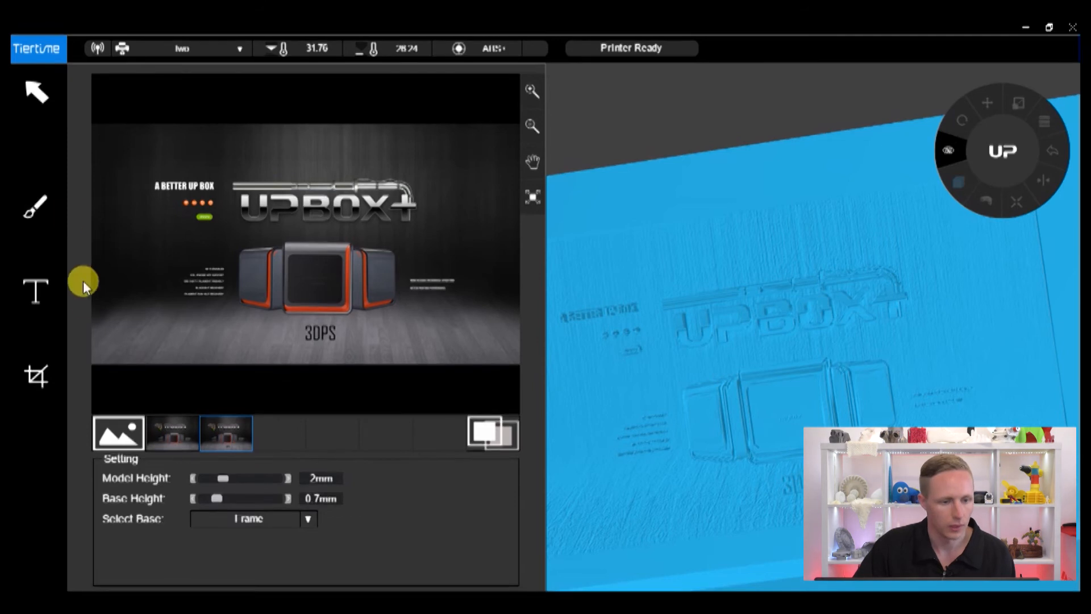
# Step: Draw a black rectangular border just inside the image's edges with the brush tool
pyautogui.click(36, 206)
pyautogui.moveTo(215, 488)
pyautogui.mouseDown()
pyautogui.moveTo(258, 486)
pyautogui.moveTo(200, 488)
pyautogui.mouseUp()
pyautogui.click(222, 517)
pyautogui.moveTo(157, 178); pyautogui.dragTo(508, 357)
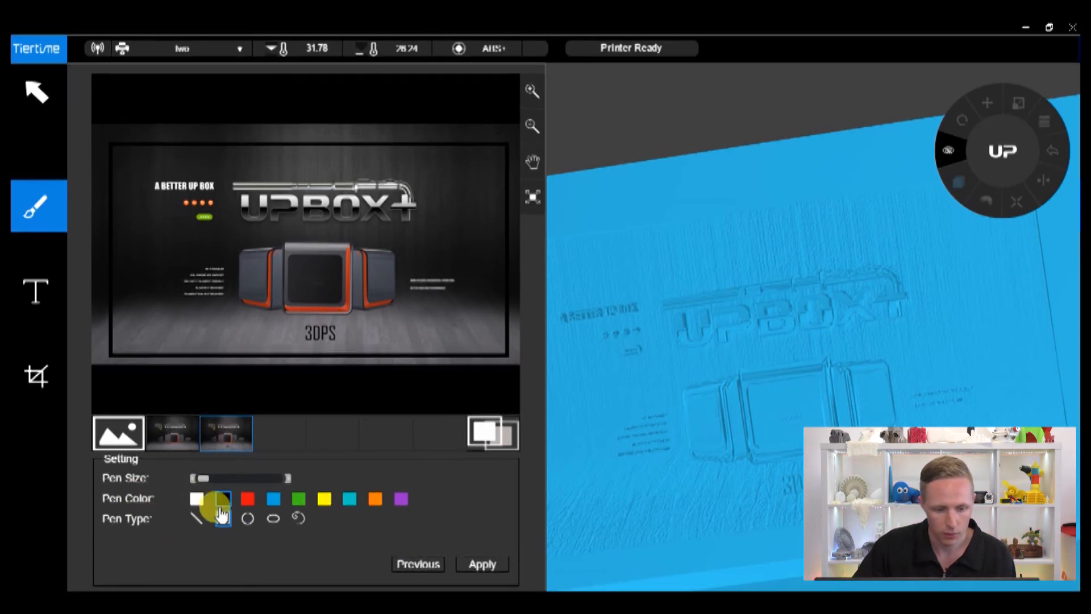
# Step: Draw straight black lines above and into the UPBOX+ logo and apply the drawing to the relief model
pyautogui.click(197, 518)
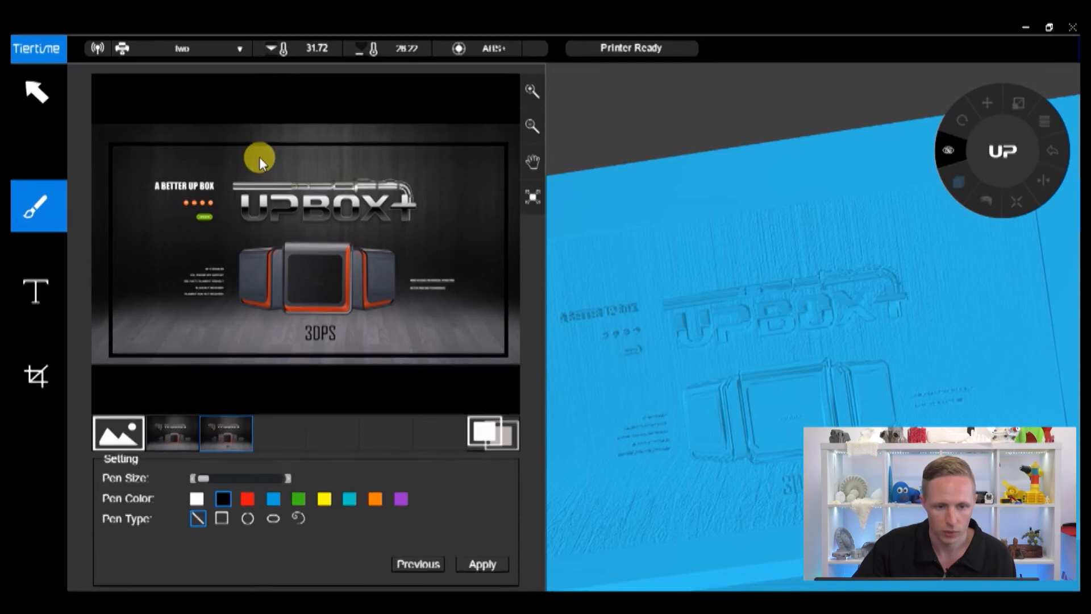
pyautogui.moveTo(261, 157)
pyautogui.mouseDown()
pyautogui.moveTo(328, 173)
pyautogui.moveTo(414, 158)
pyautogui.mouseUp()
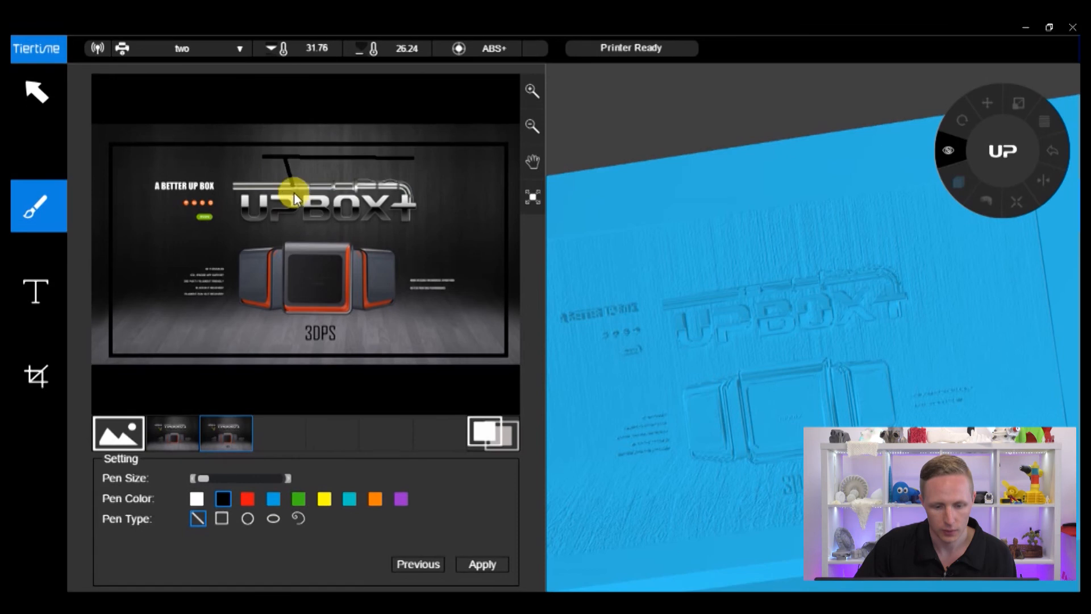
pyautogui.click(483, 564)
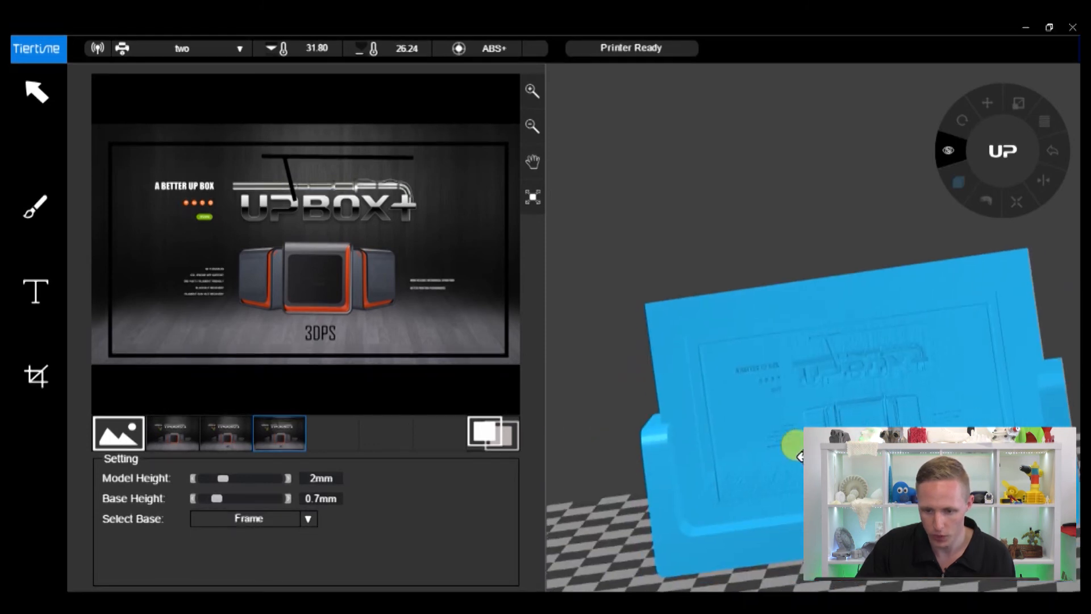
pyautogui.moveTo(749, 363); pyautogui.dragTo(691, 314, button='middle')
pyautogui.moveTo(898, 371); pyautogui.dragTo(861, 398, button='middle')
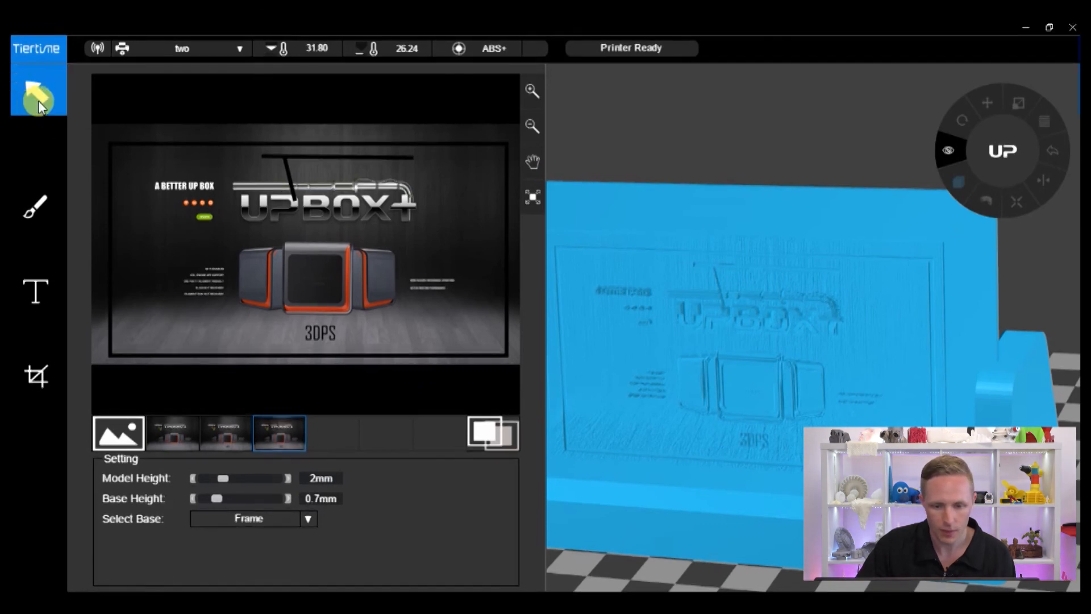
# Step: Leave the image editor without keeping the relief model
pyautogui.click(40, 104)
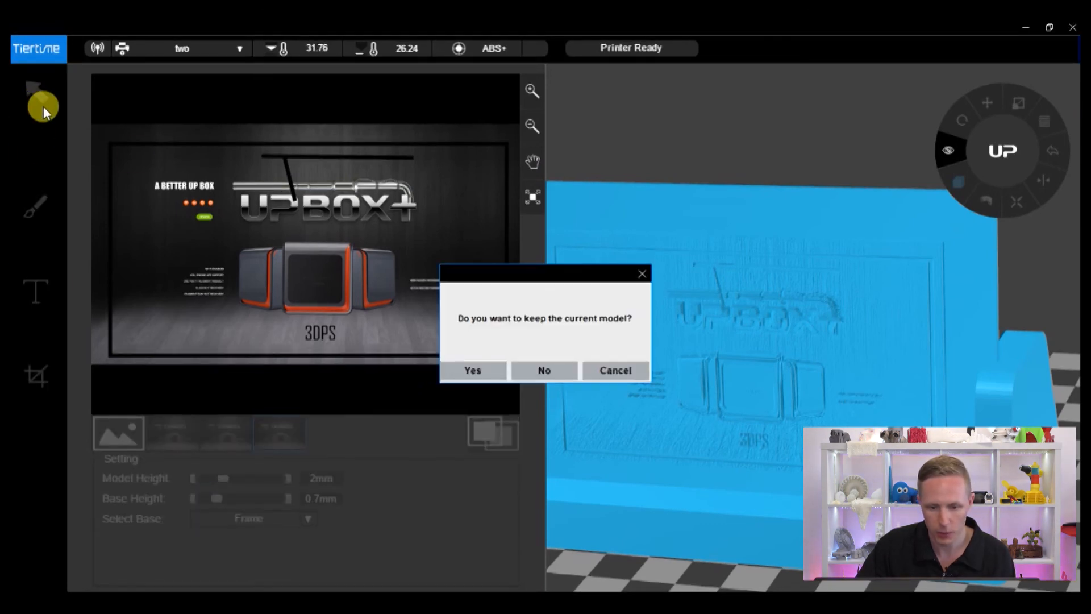
pyautogui.click(531, 372)
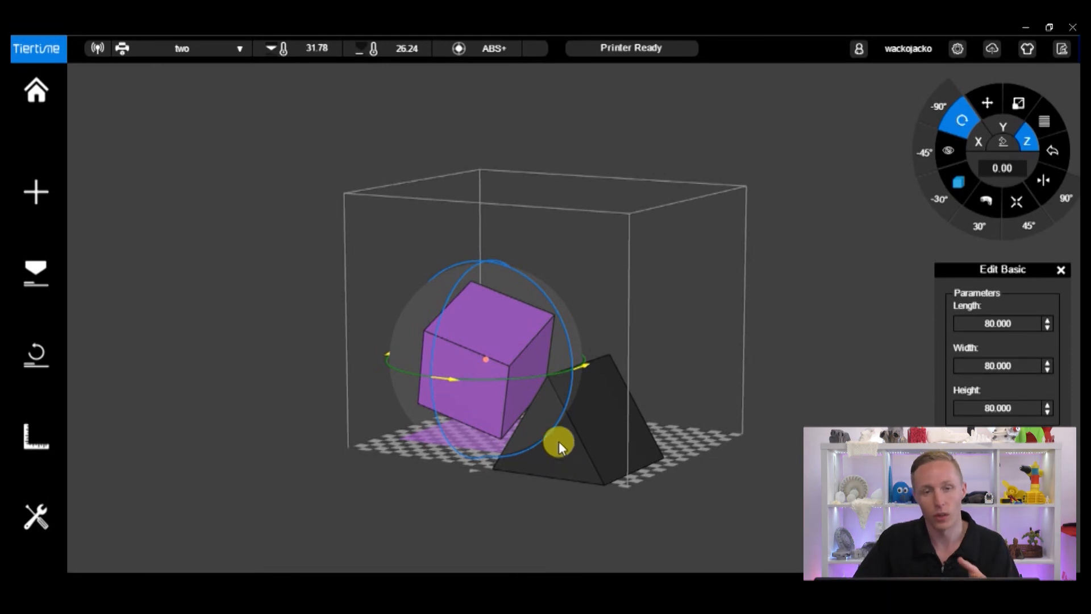
# Step: Lay the tilted purple cube flat on the platform by picking one of its faces as the bottom
pyautogui.moveTo(589, 294); pyautogui.dragTo(469, 319)
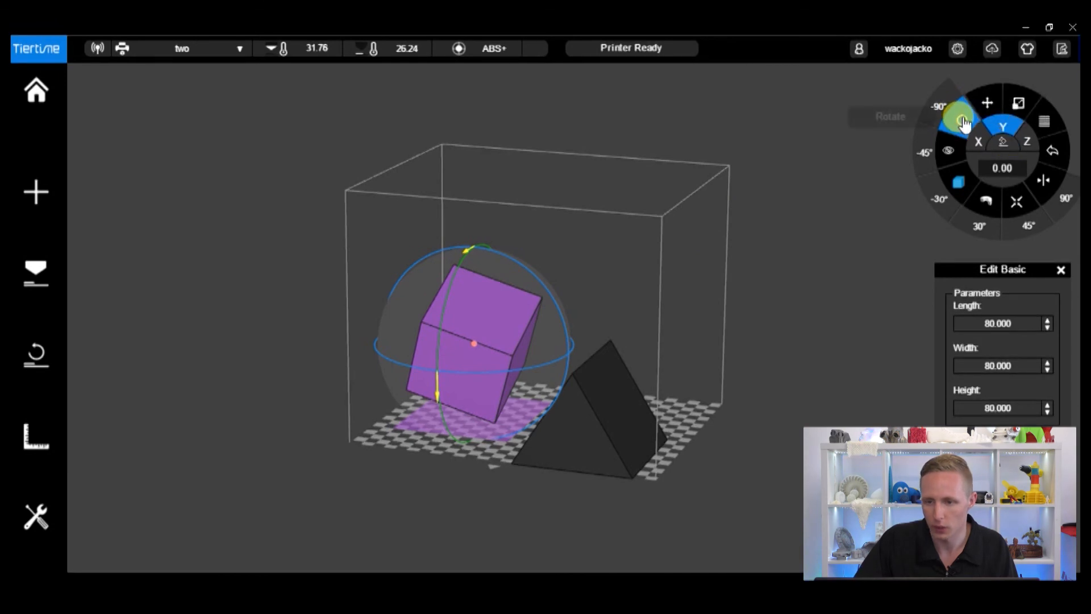
pyautogui.click(1010, 146)
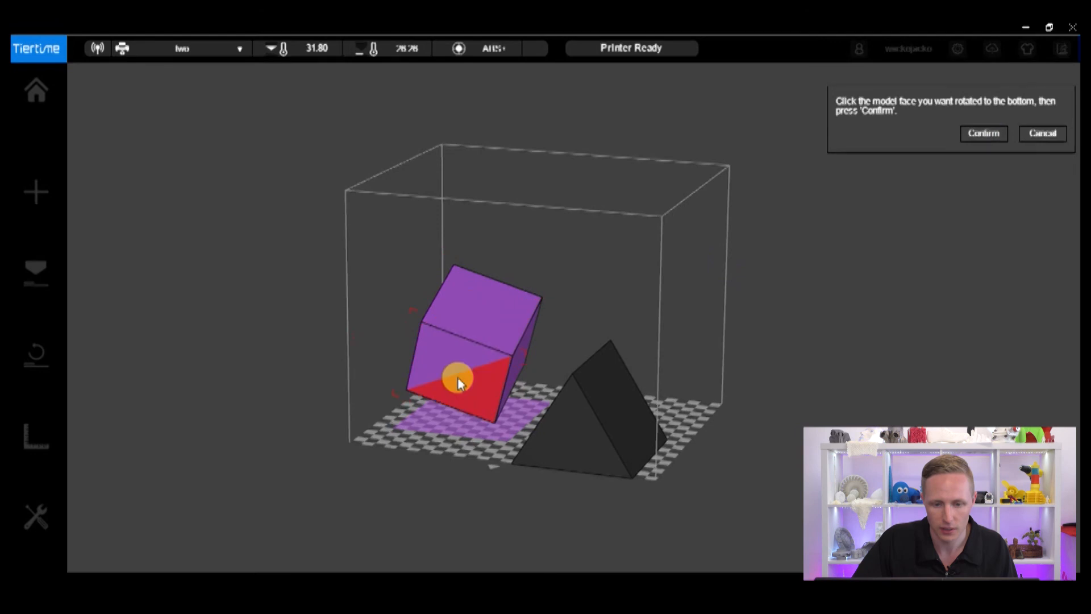
pyautogui.moveTo(613, 378)
pyautogui.mouseDown()
pyautogui.moveTo(573, 389)
pyautogui.moveTo(621, 391)
pyautogui.mouseUp()
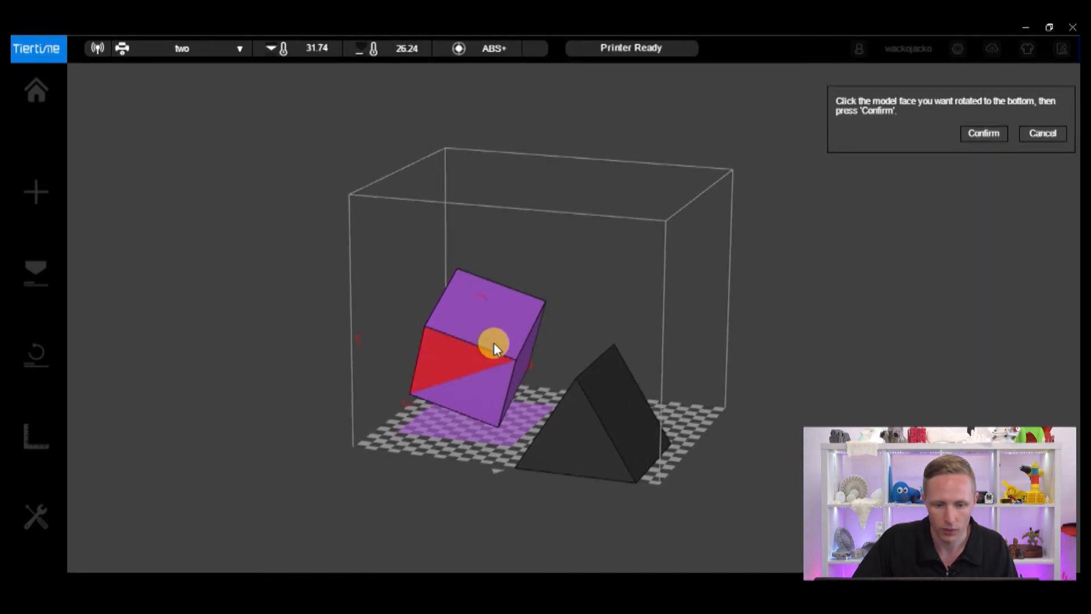
pyautogui.click(496, 330)
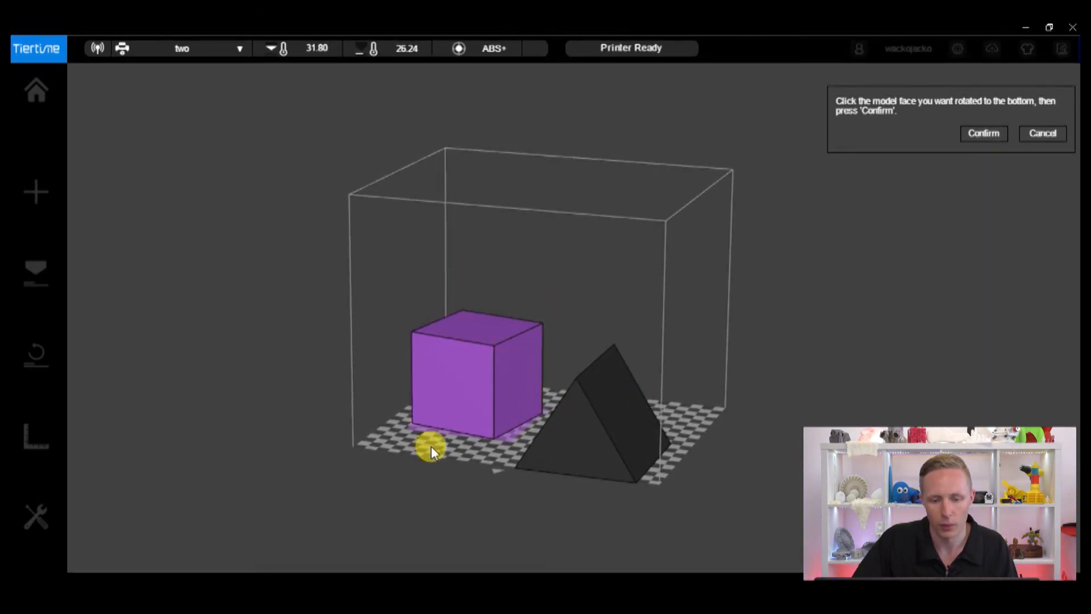